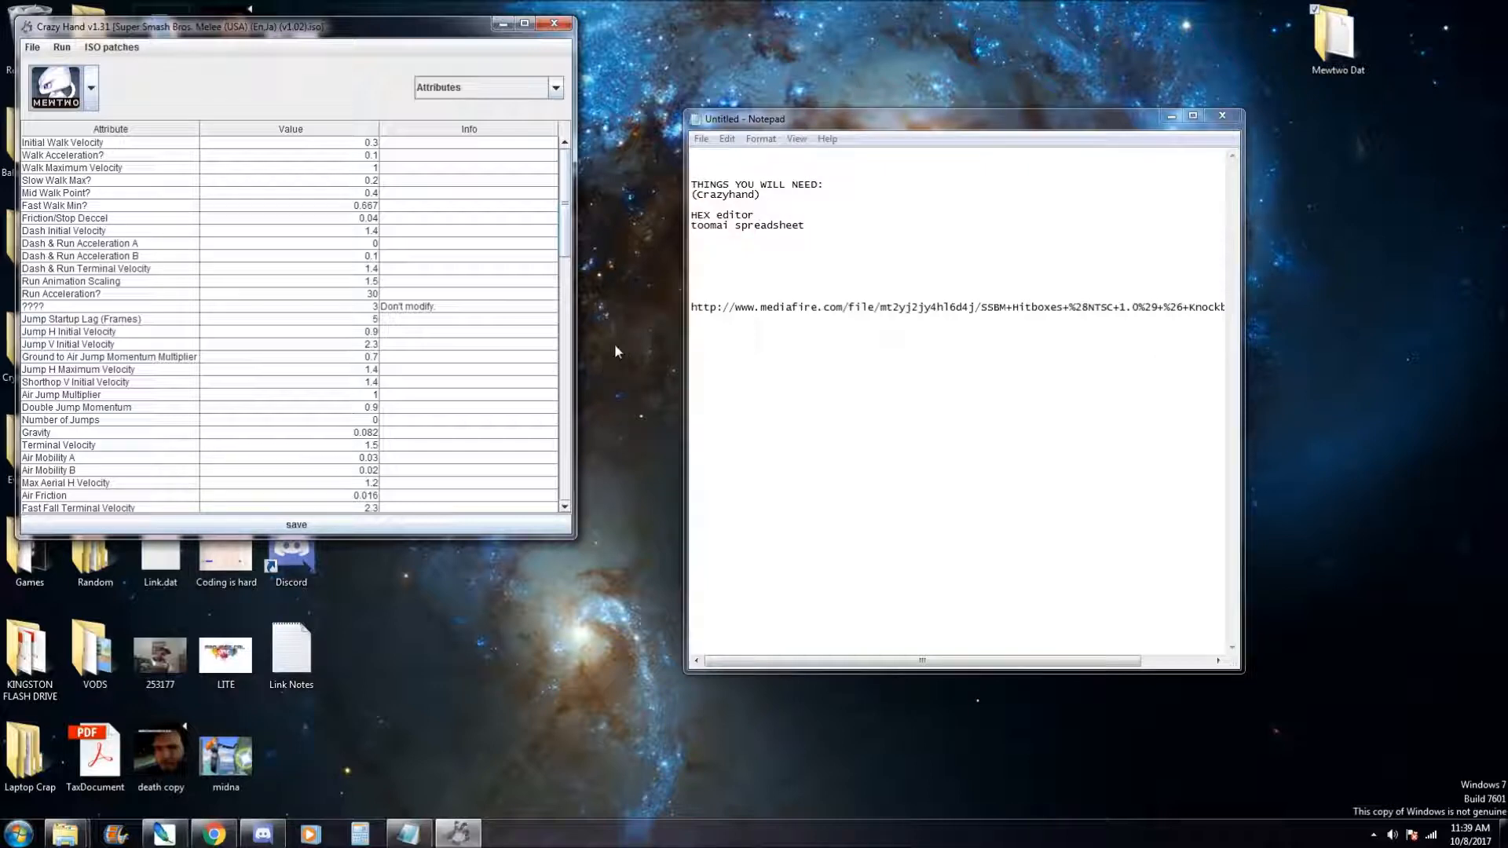
Open PlMw.dat from the Mewtwo Dat desktop folder in HexEdit, and put the editor and folder windows away
{"action": "double_click", "coordinate": [1335, 36]}
{"action": "left_click", "coordinate": [705, 105]}
{"action": "right_click", "coordinate": [705, 101]}
{"action": "left_click", "coordinate": [801, 132]}
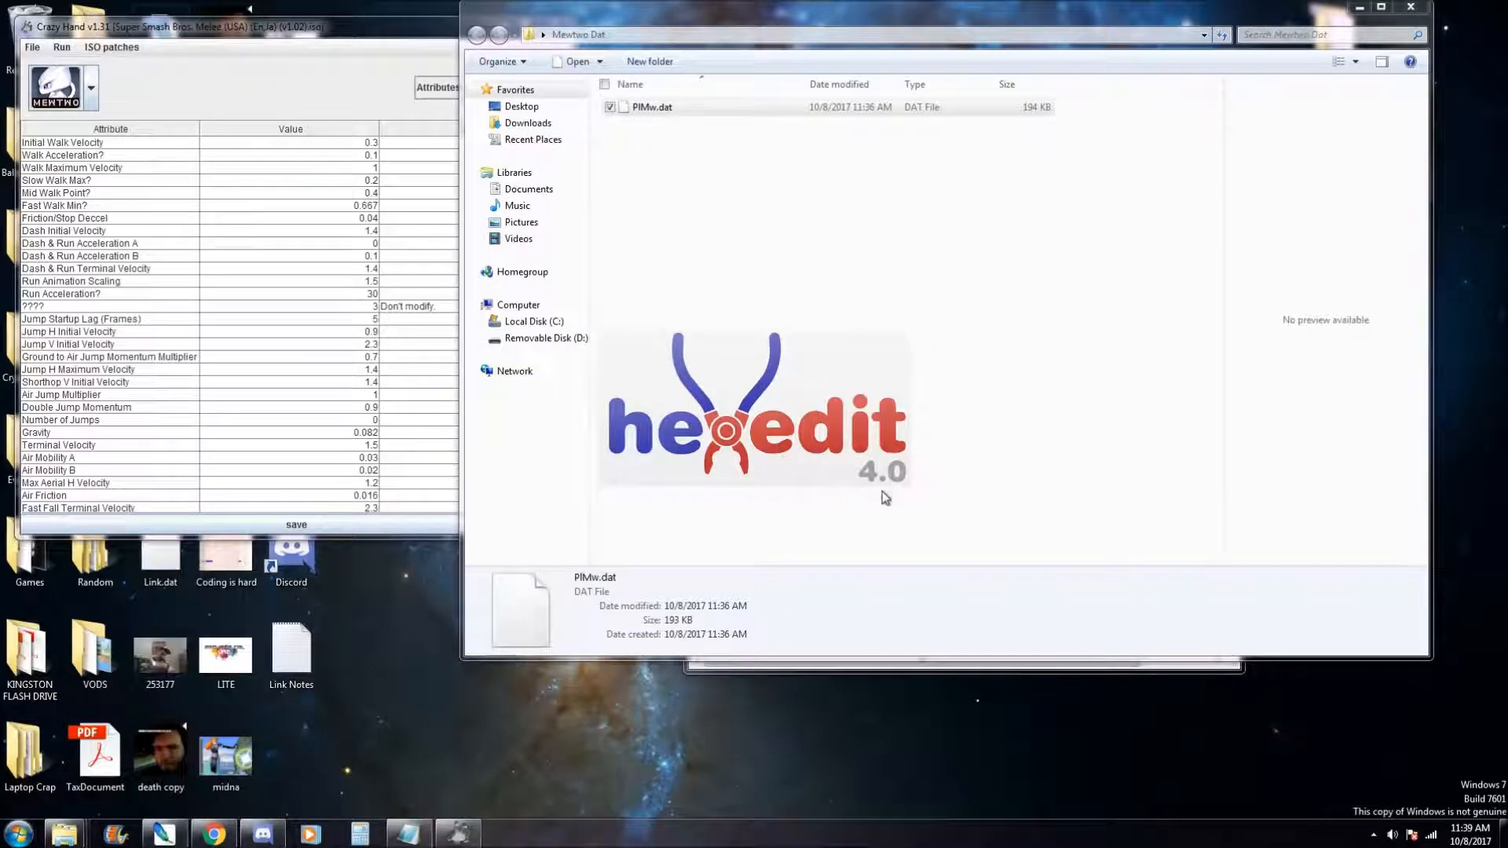
{"action": "left_click", "coordinate": [1063, 515]}
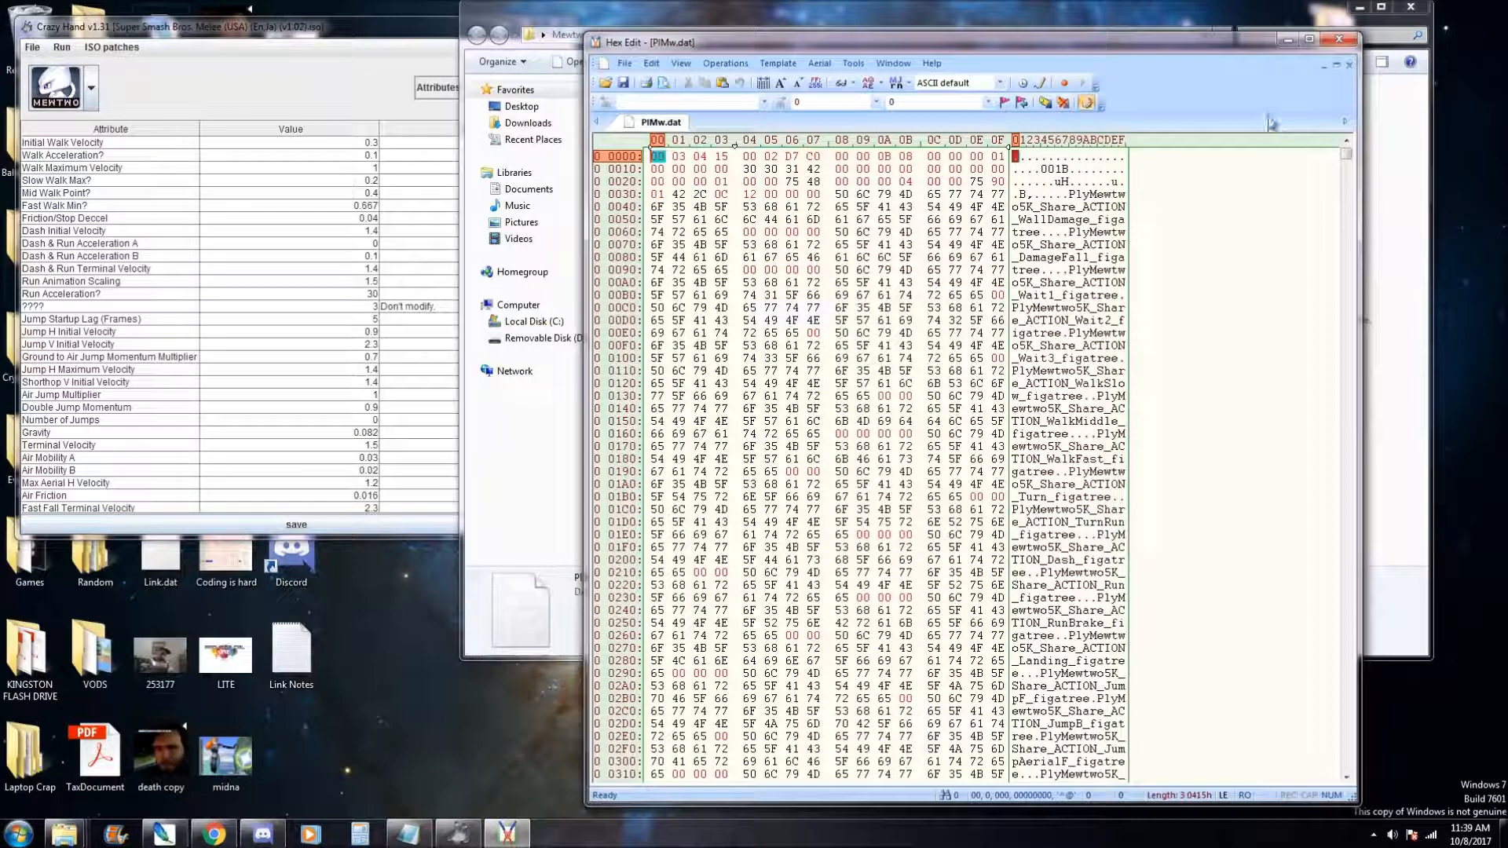
{"action": "left_click", "coordinate": [1288, 39]}
{"action": "left_click", "coordinate": [1360, 7]}
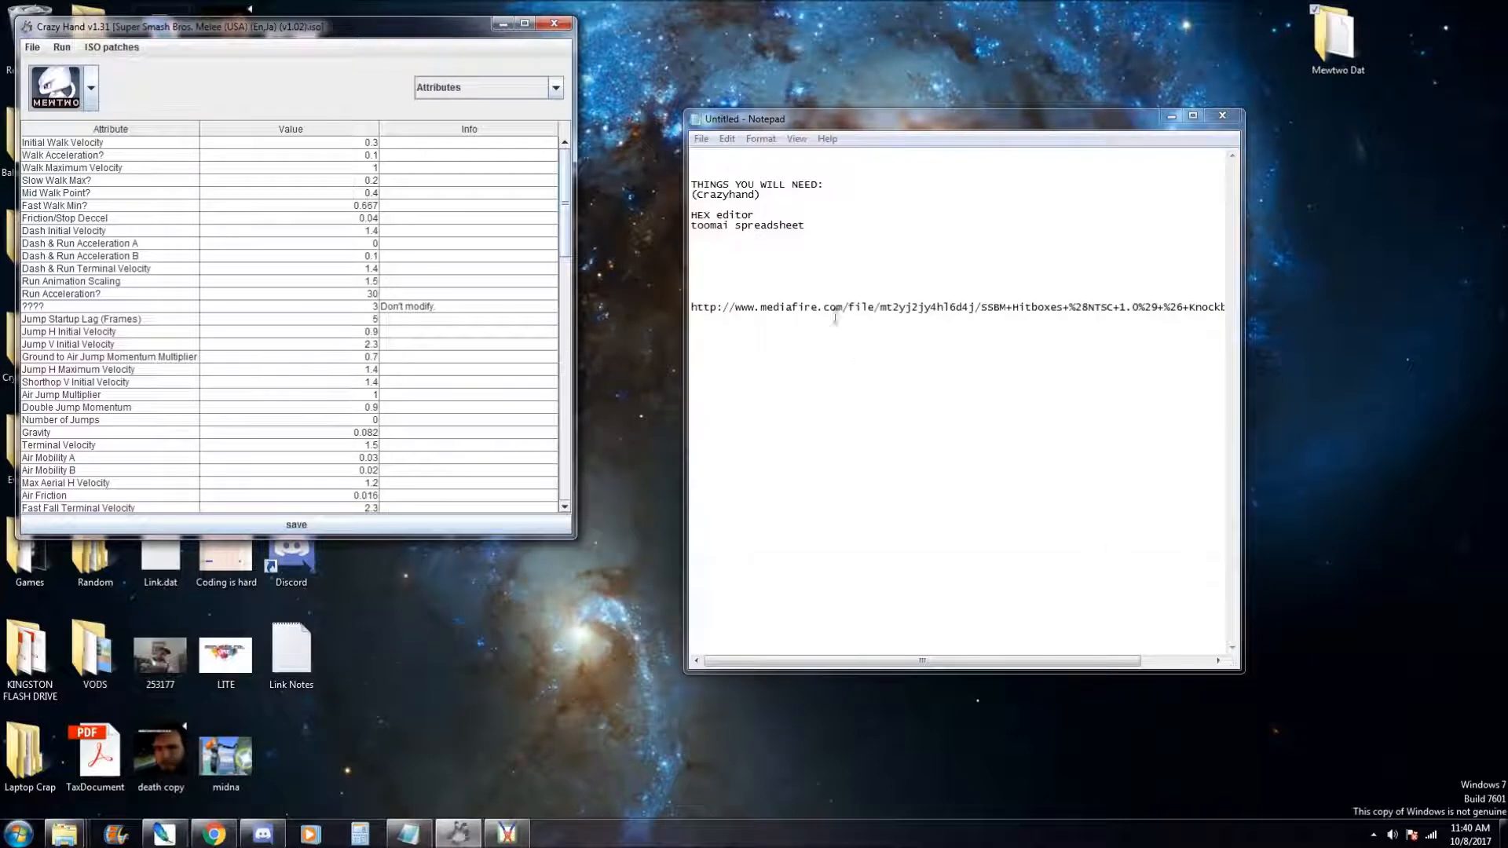
Bring up the Save character dialog for Mewtwo in Crazy Hand and close it without saving
{"action": "mouse_move", "coordinate": [826, 220]}
{"action": "left_mouse_down"}
{"action": "mouse_move", "coordinate": [731, 226]}
{"action": "mouse_move", "coordinate": [827, 231]}
{"action": "left_mouse_up"}
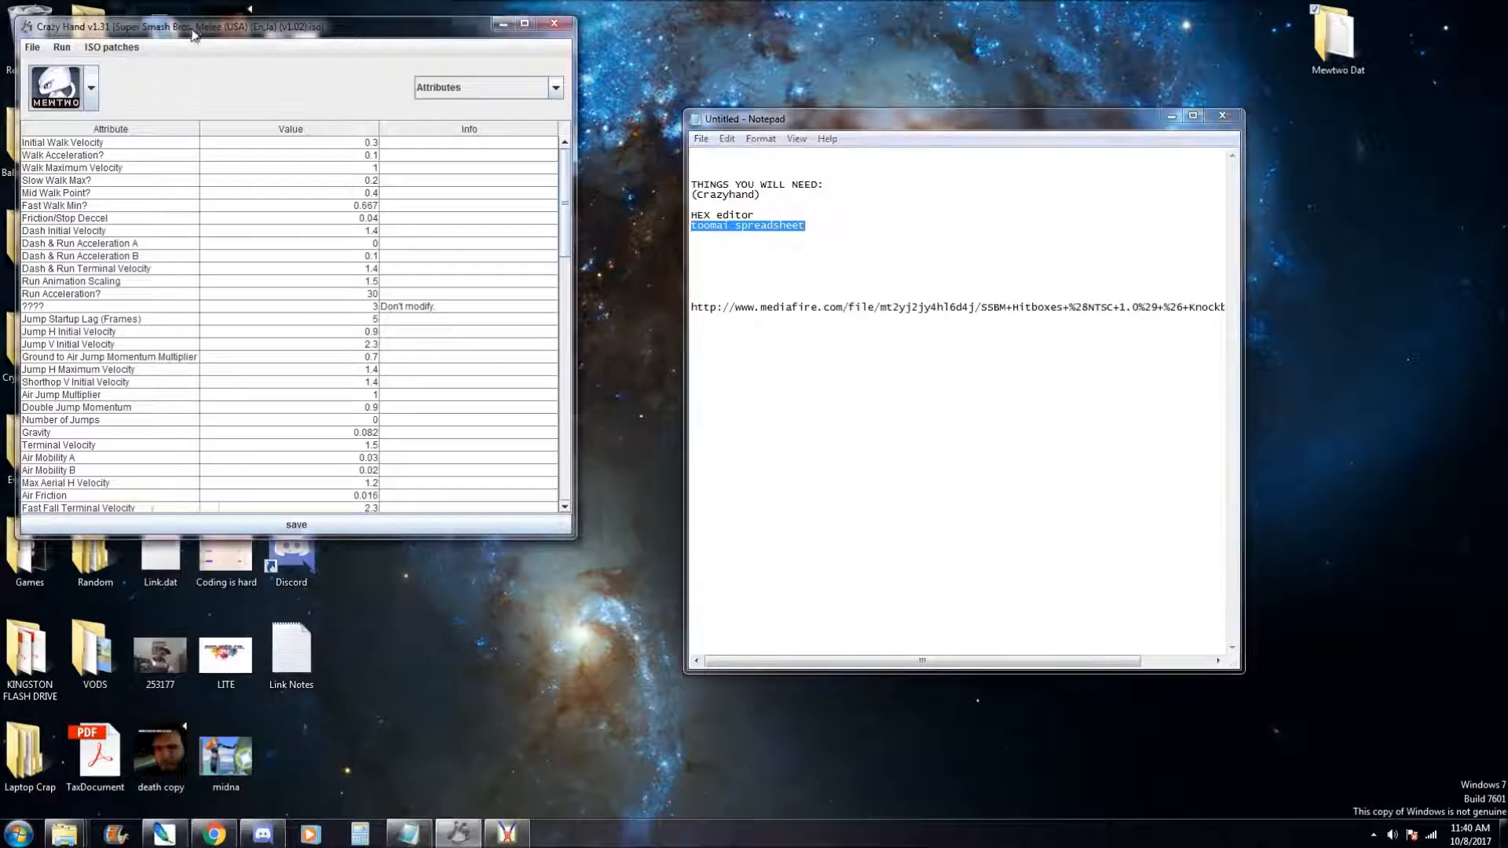
{"action": "left_click_drag", "start_coordinate": [192, 33], "coordinate": [247, 68]}
{"action": "left_click", "coordinate": [86, 83]}
{"action": "left_click", "coordinate": [211, 121]}
{"action": "left_click", "coordinate": [88, 85]}
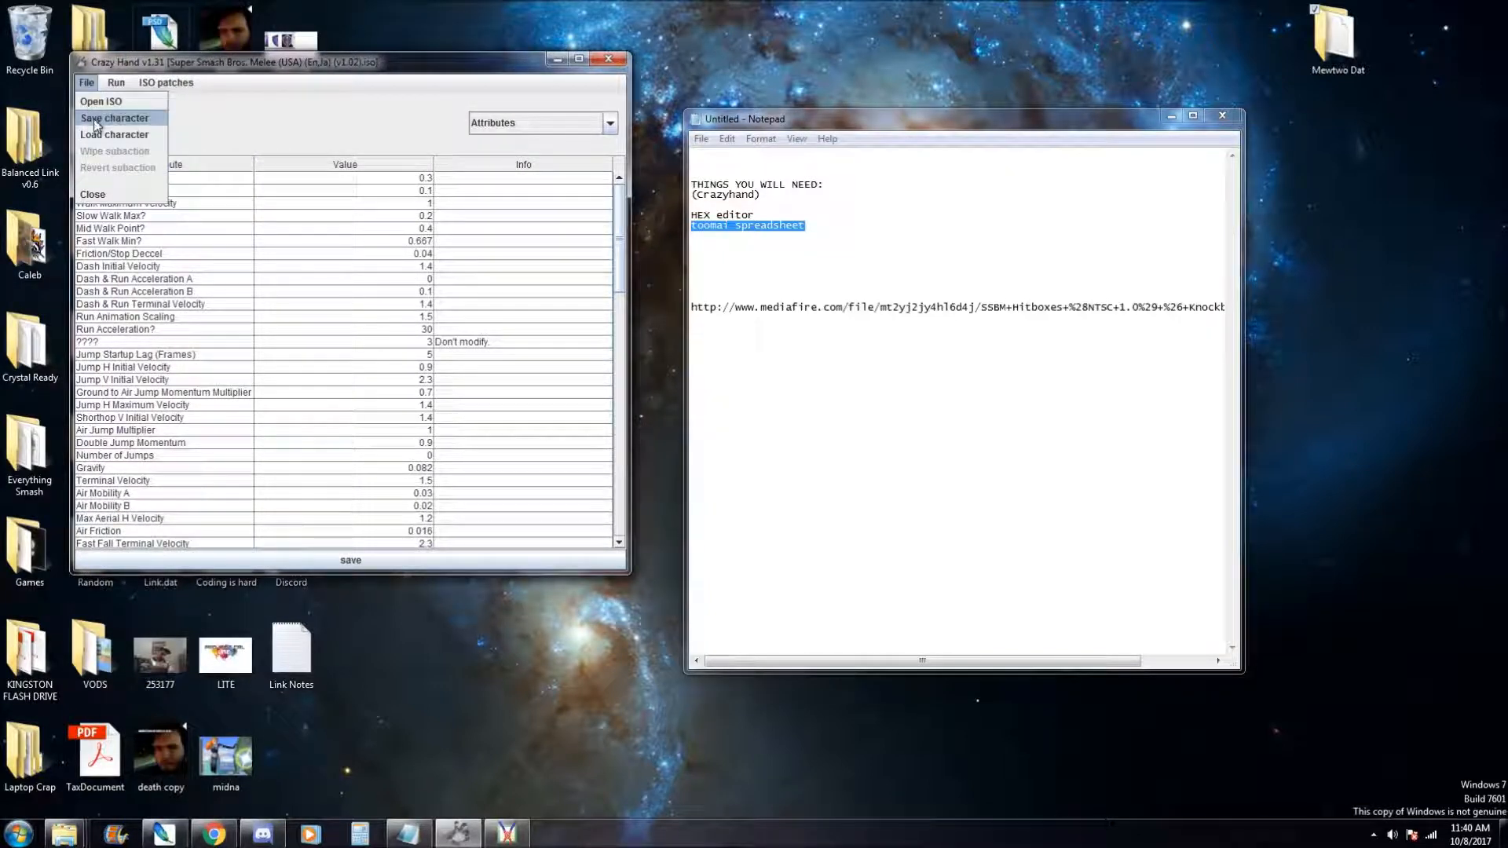
{"action": "left_click", "coordinate": [94, 119]}
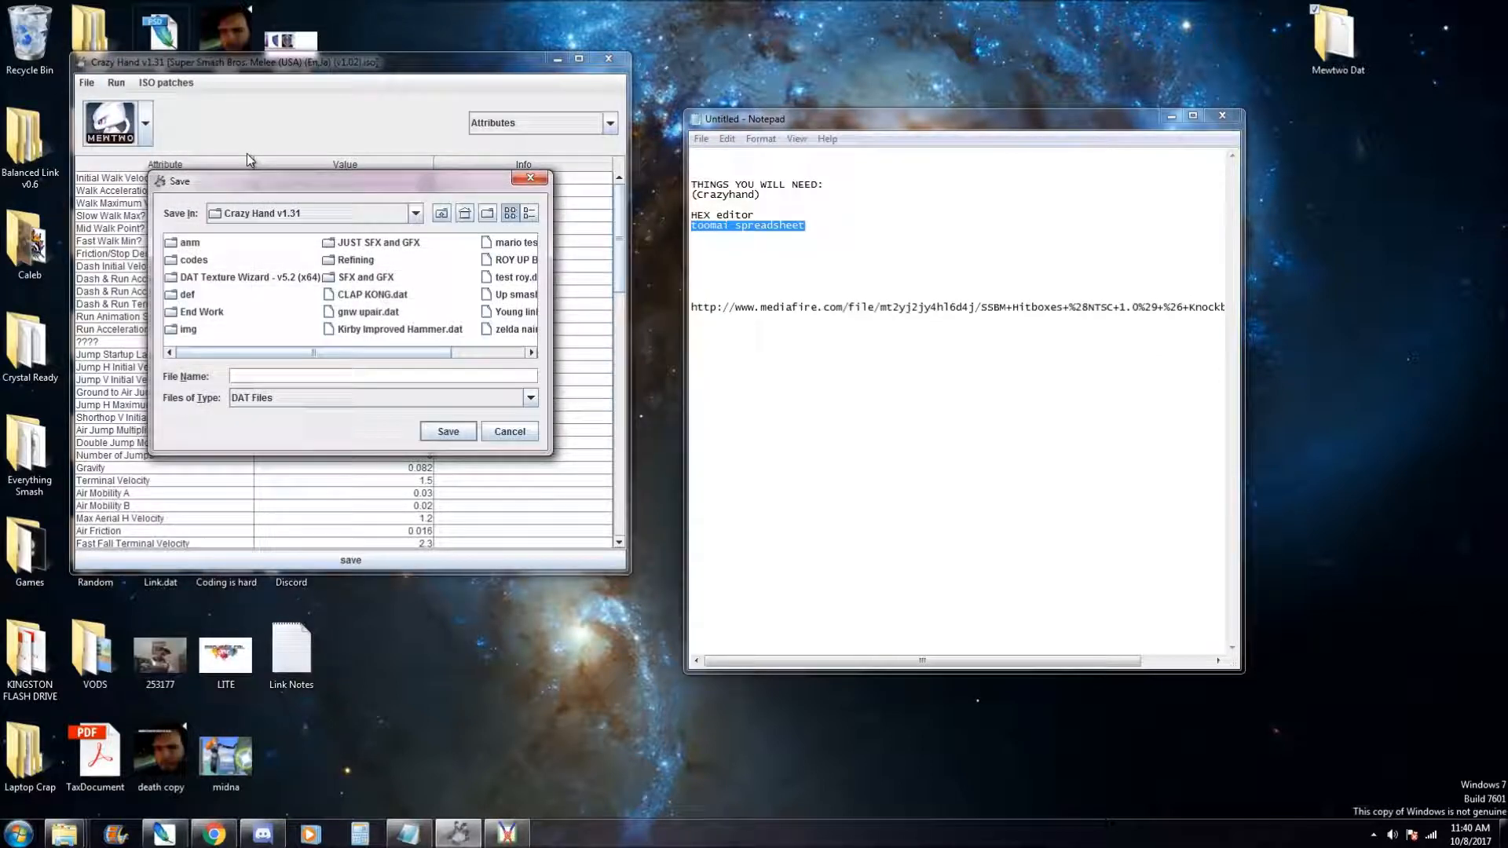
{"action": "left_click", "coordinate": [531, 179]}
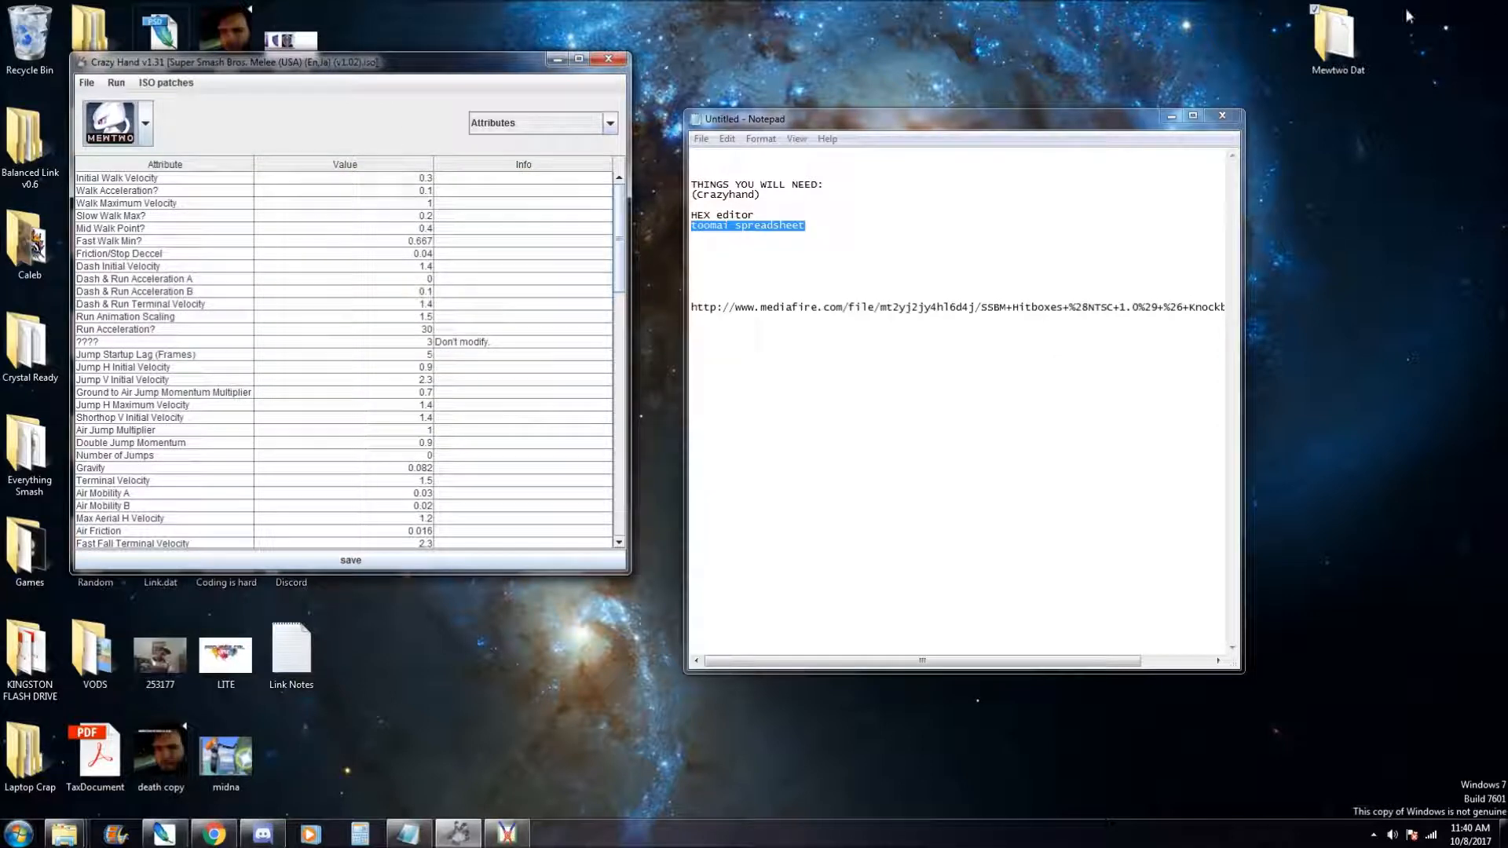
Reopen the Mewtwo Dat folder and bring PlMw.dat up in HexEdit again
{"action": "double_click", "coordinate": [1335, 36]}
{"action": "left_click_drag", "start_coordinate": [809, 47], "coordinate": [832, 135]}
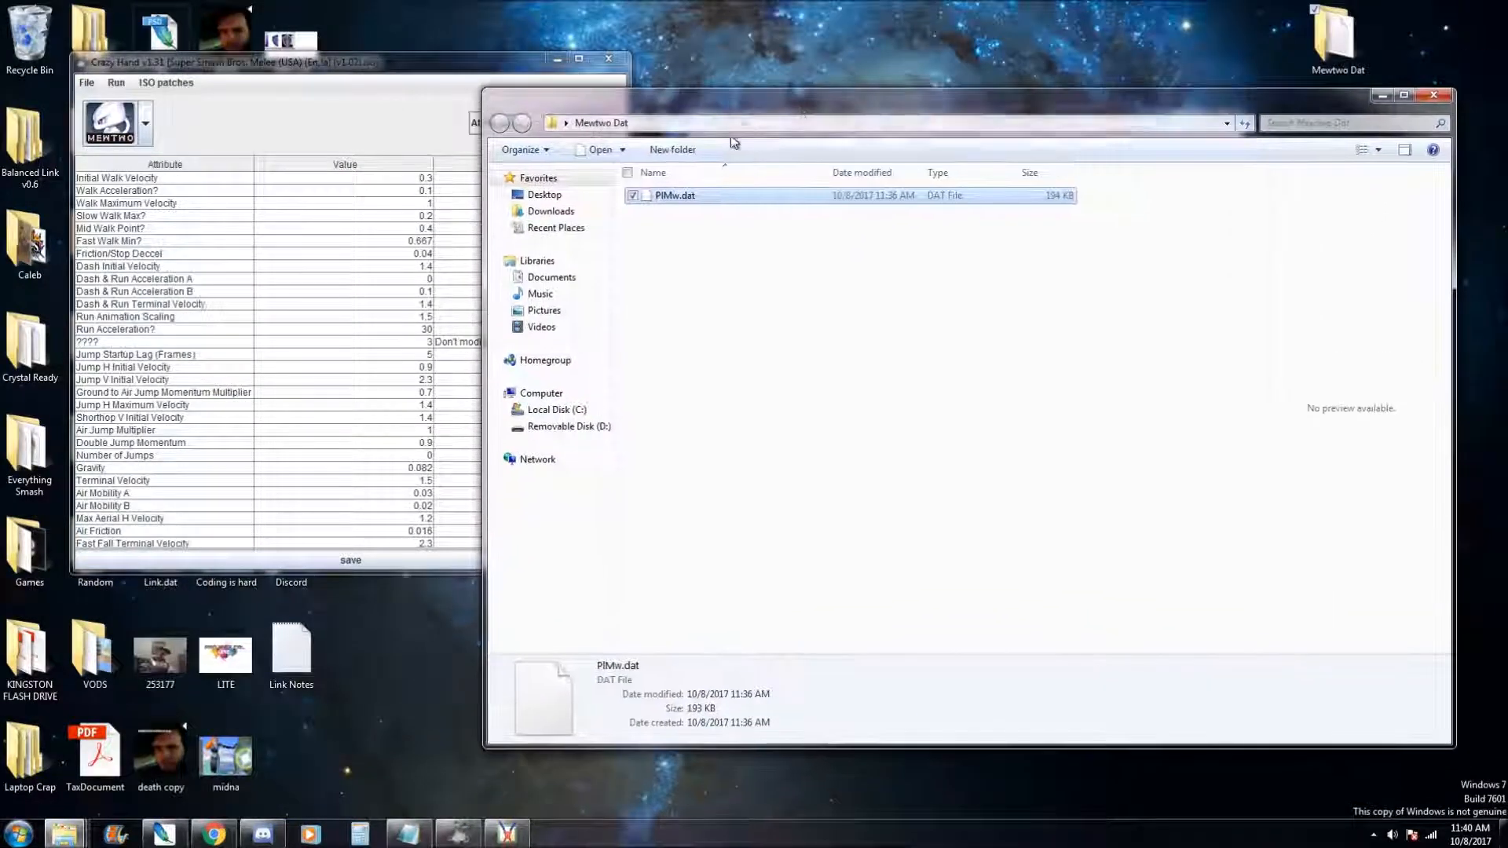
{"action": "right_click", "coordinate": [684, 206]}
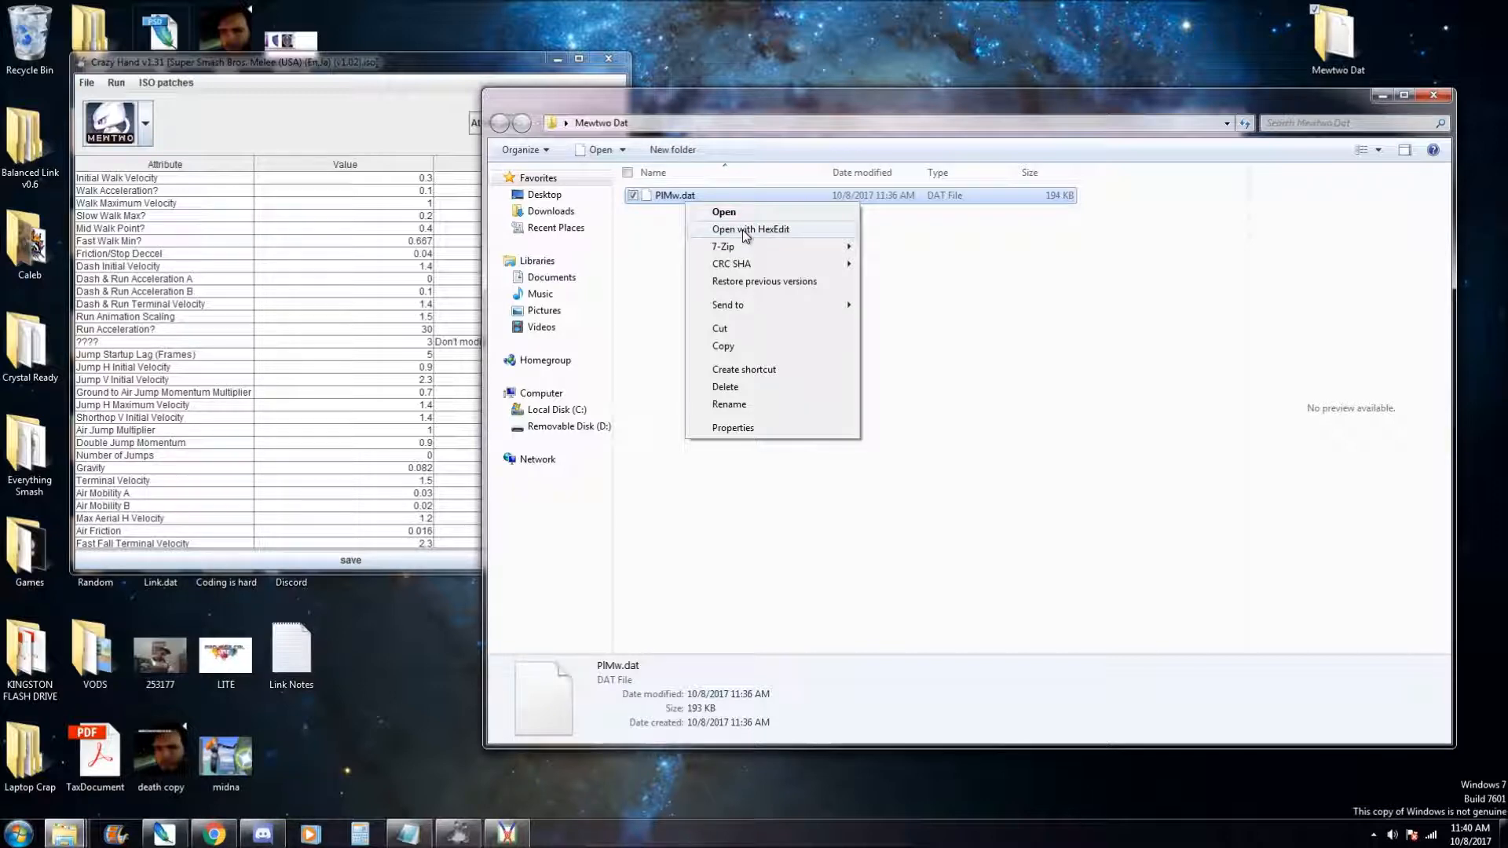
{"action": "left_click", "coordinate": [742, 229]}
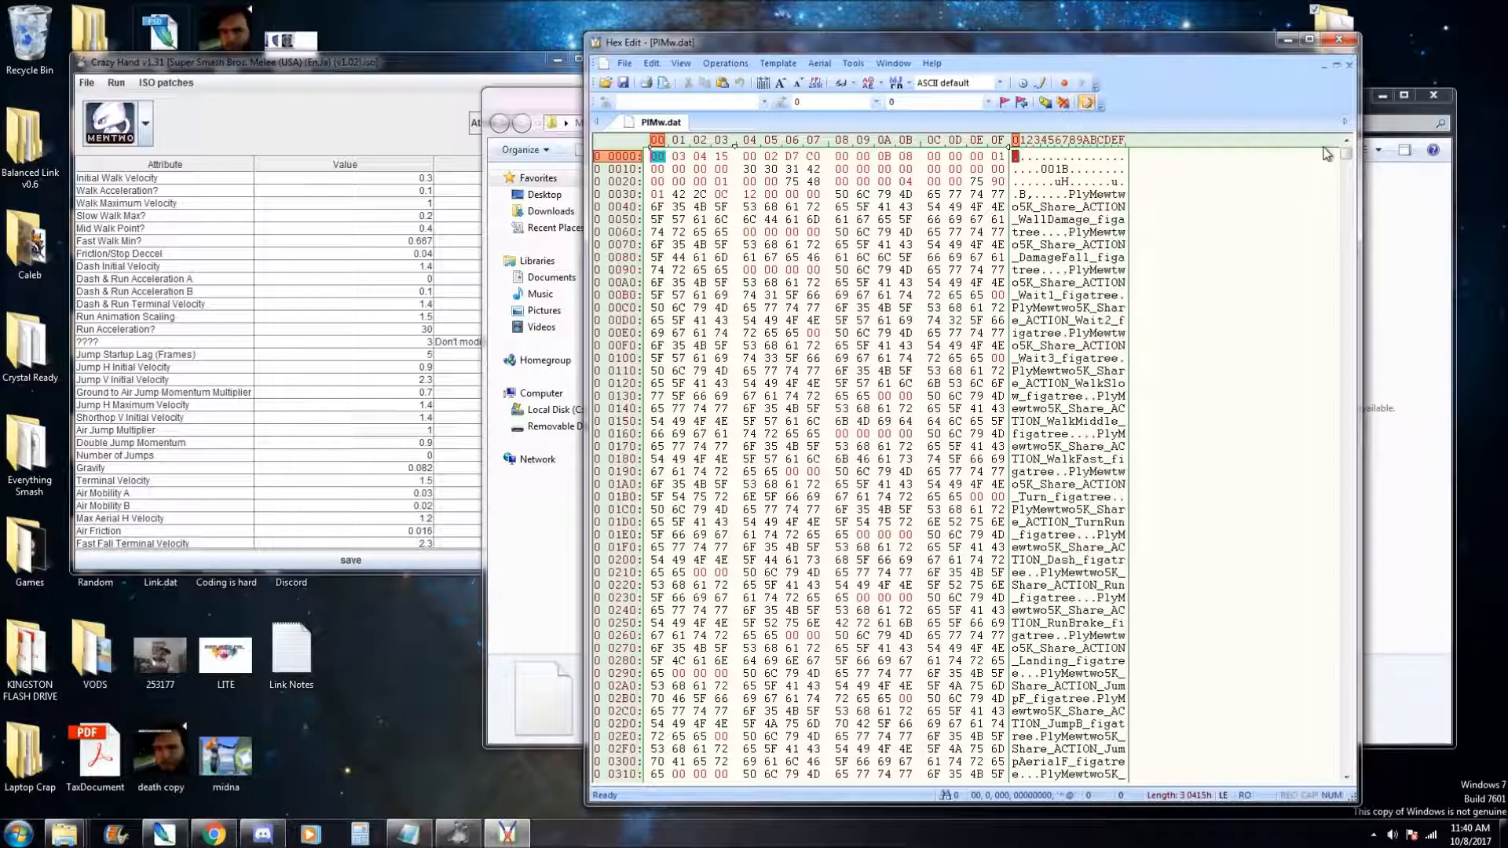
{"action": "mouse_move", "coordinate": [1345, 152]}
{"action": "left_mouse_down"}
{"action": "mouse_move", "coordinate": [1356, 663]}
{"action": "mouse_move", "coordinate": [1346, 153]}
{"action": "left_mouse_up"}
Switch to Chrome and look over the MediaFire download page, the Zoho Online Excel Viewer and the loaded SSBM Hitboxes spreadsheet
{"action": "left_click", "coordinate": [206, 834]}
{"action": "left_click", "coordinate": [224, 746]}
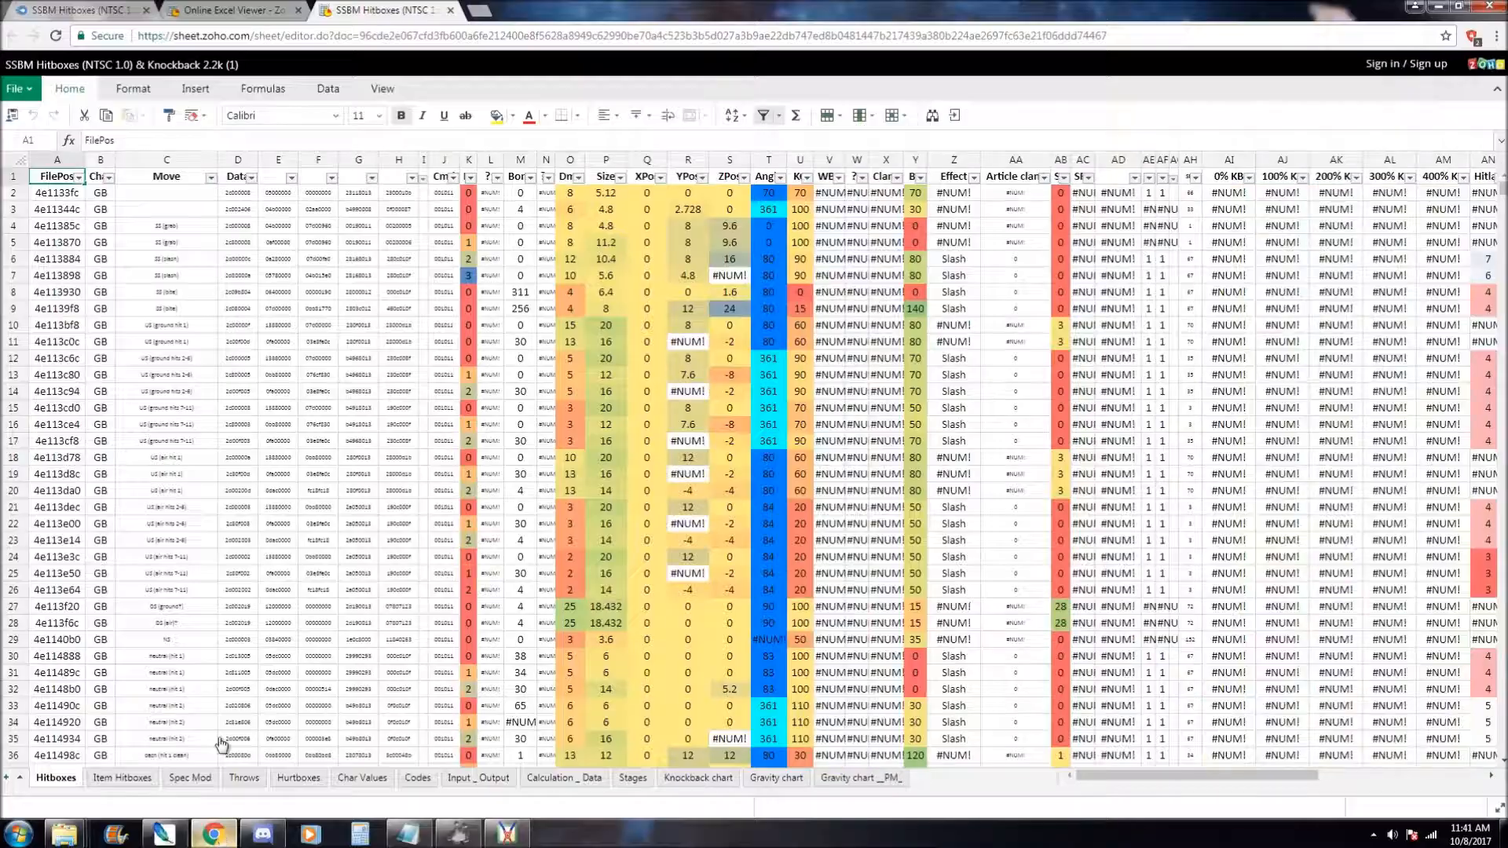
{"action": "left_click", "coordinate": [83, 11]}
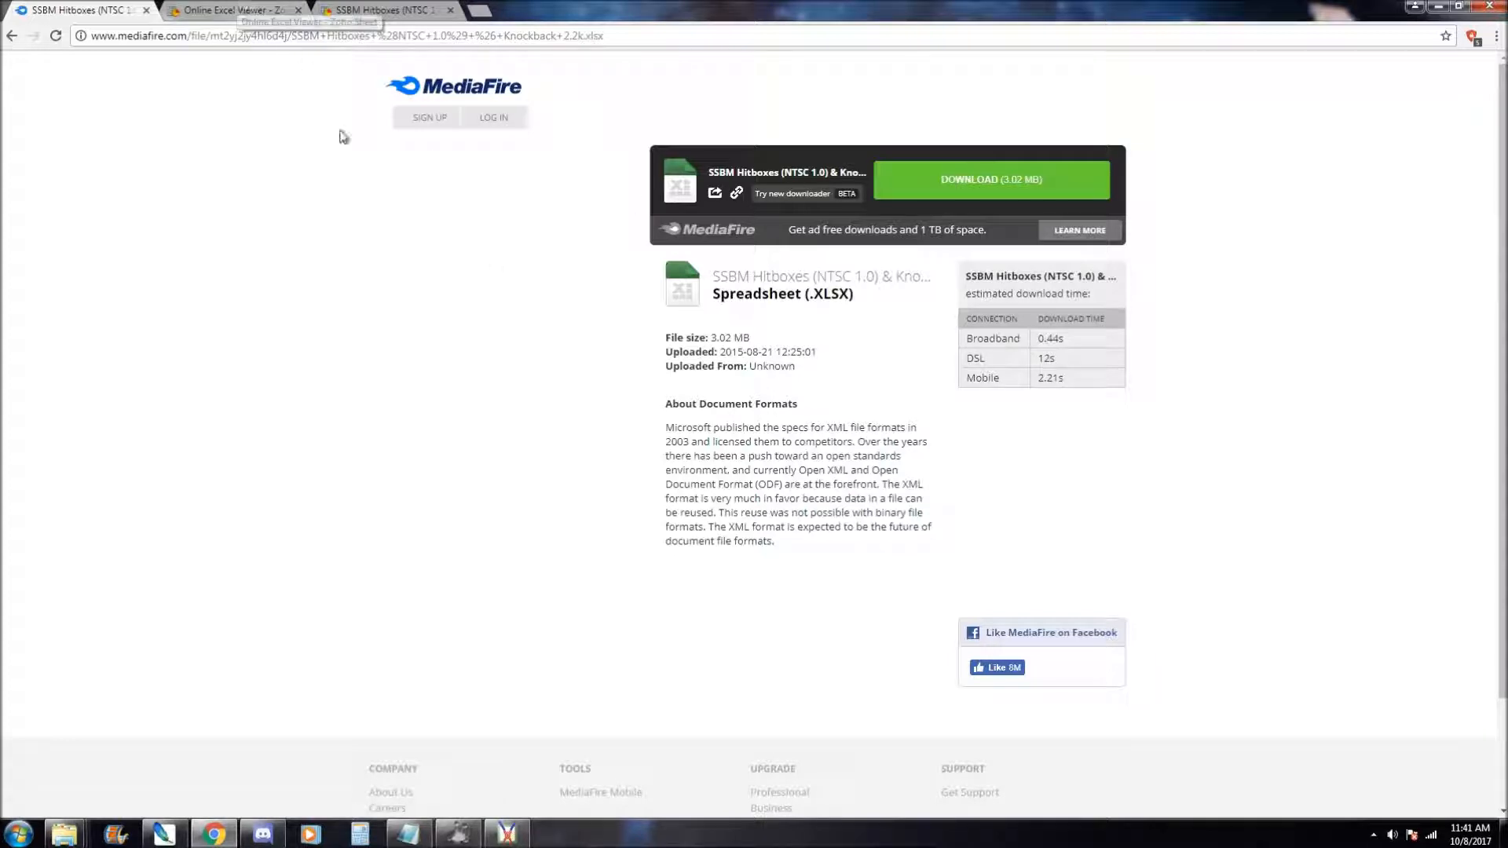
{"action": "left_click", "coordinate": [201, 8]}
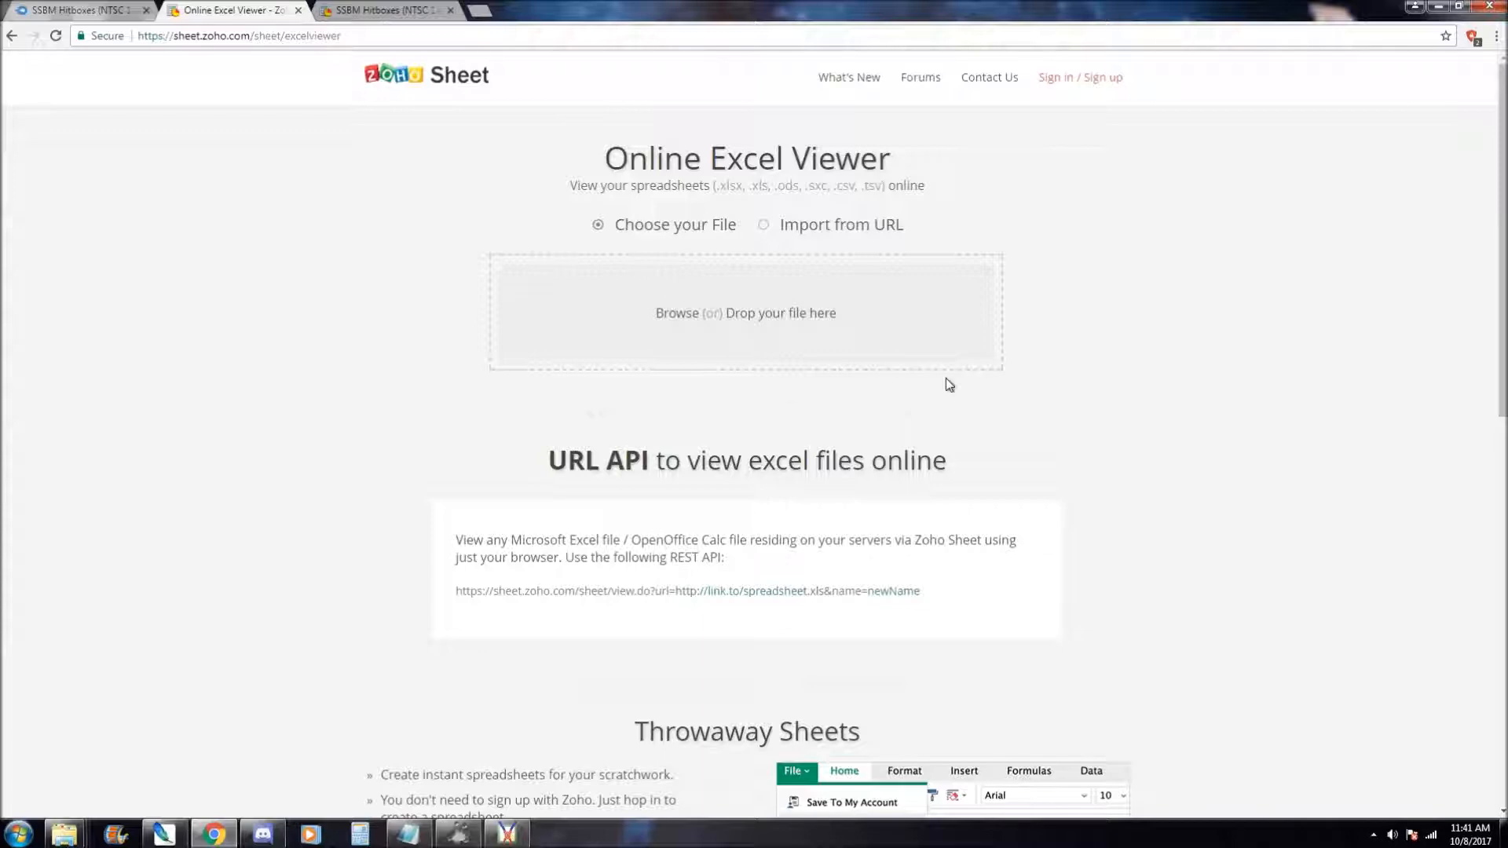
{"action": "left_click", "coordinate": [53, 9]}
{"action": "left_click", "coordinate": [250, 8]}
{"action": "left_click", "coordinate": [396, 8]}
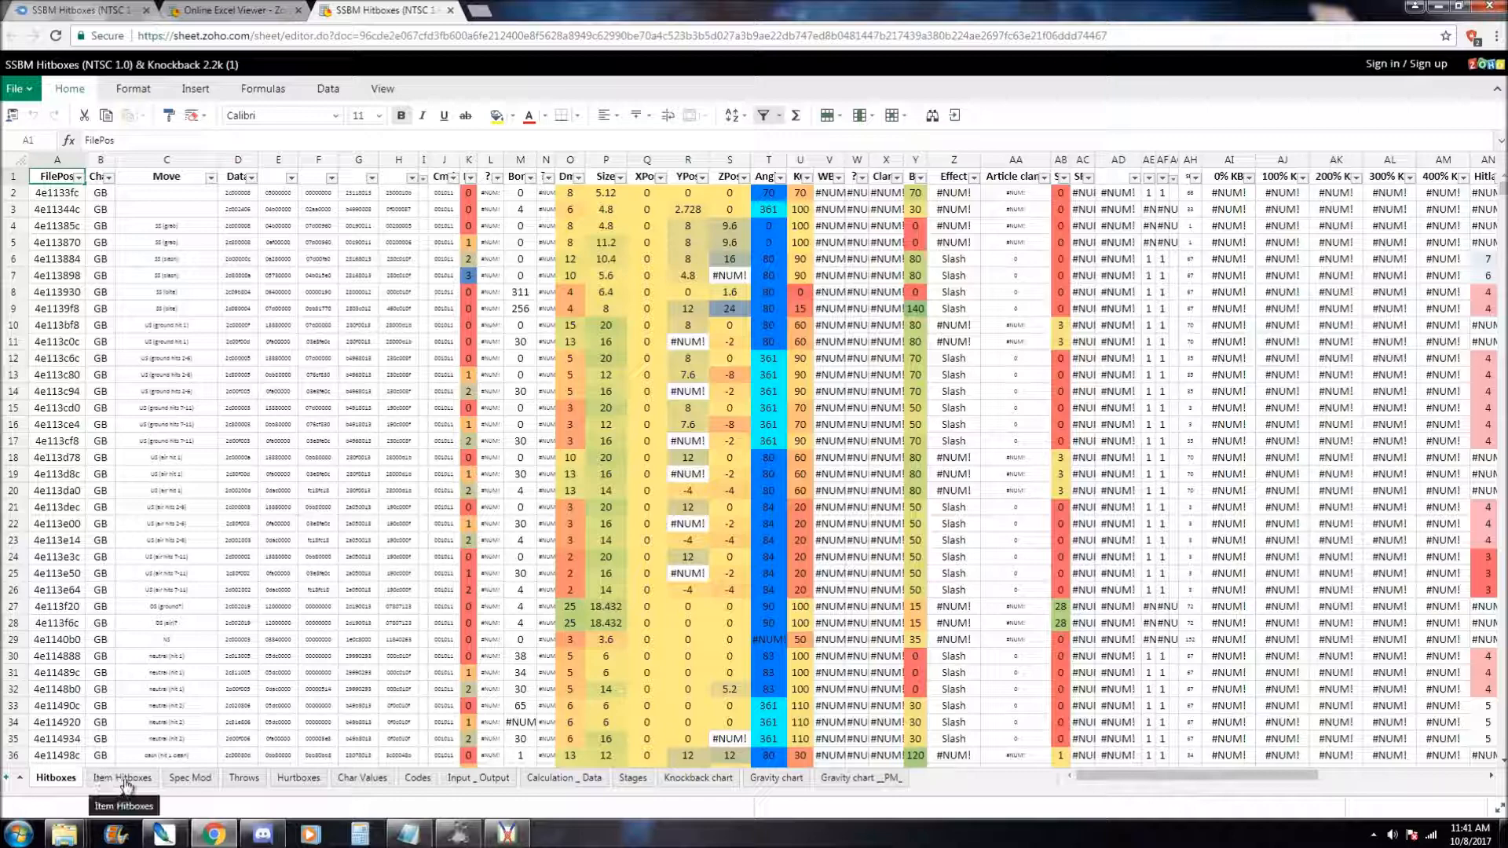
Look through the Hitboxes and Hurtboxes sheets and examine the hurtbox file positions in column A
{"action": "left_click", "coordinate": [85, 781]}
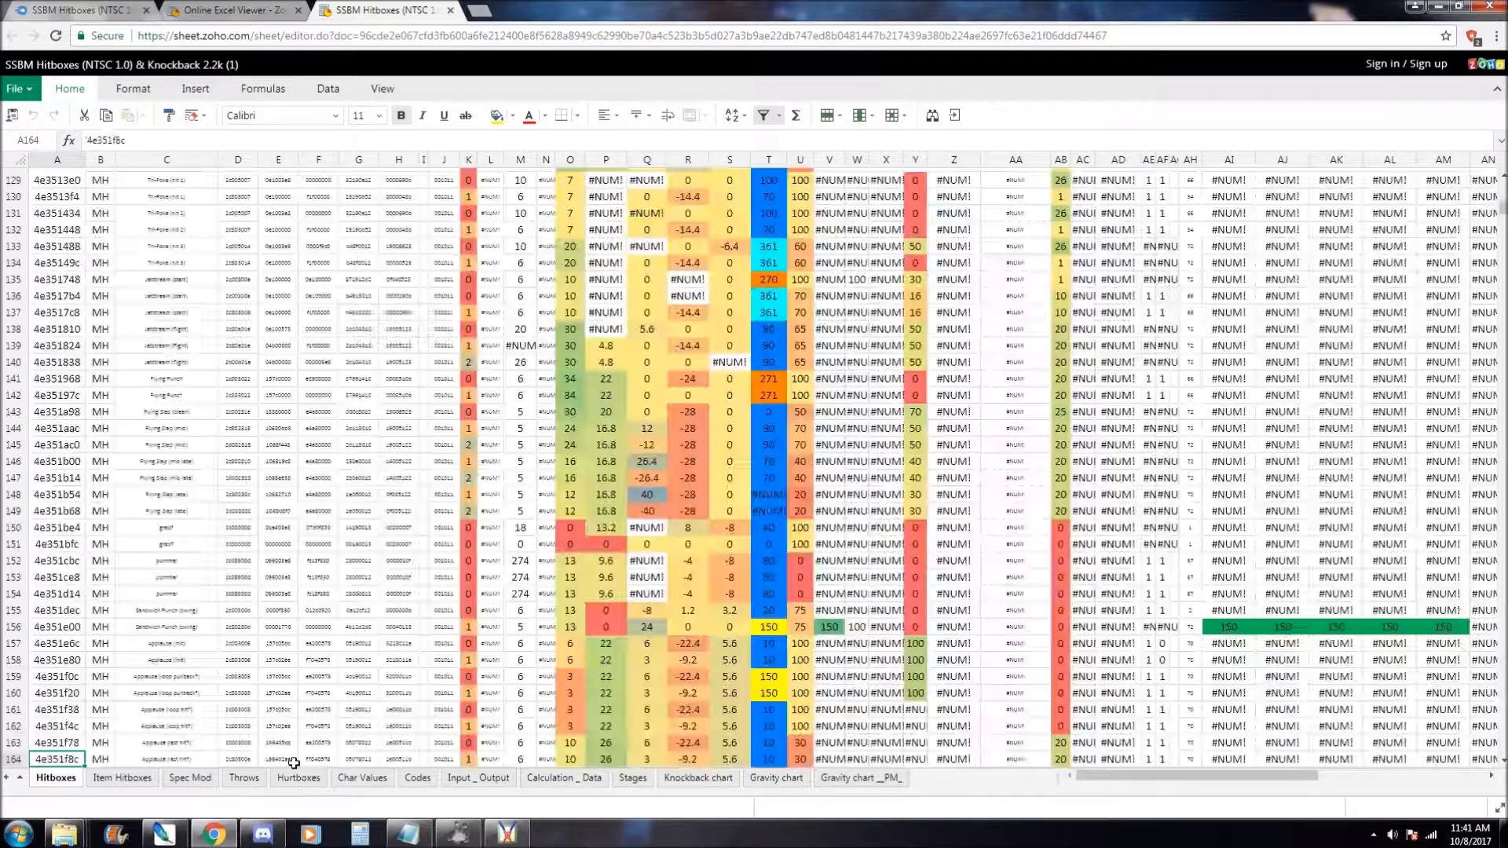
{"action": "left_click", "coordinate": [305, 781]}
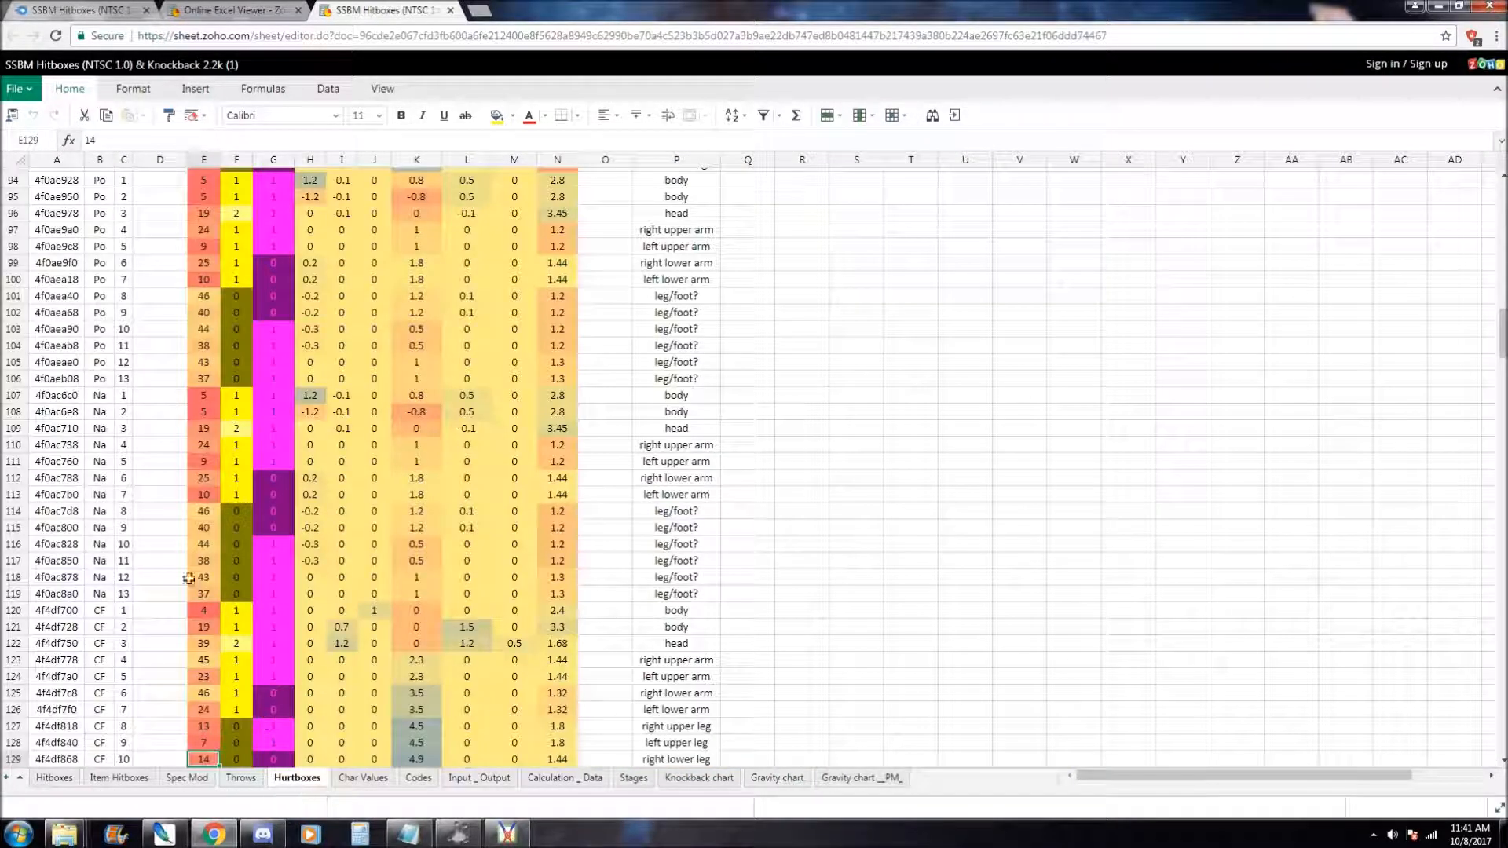
{"action": "left_click", "coordinate": [41, 181]}
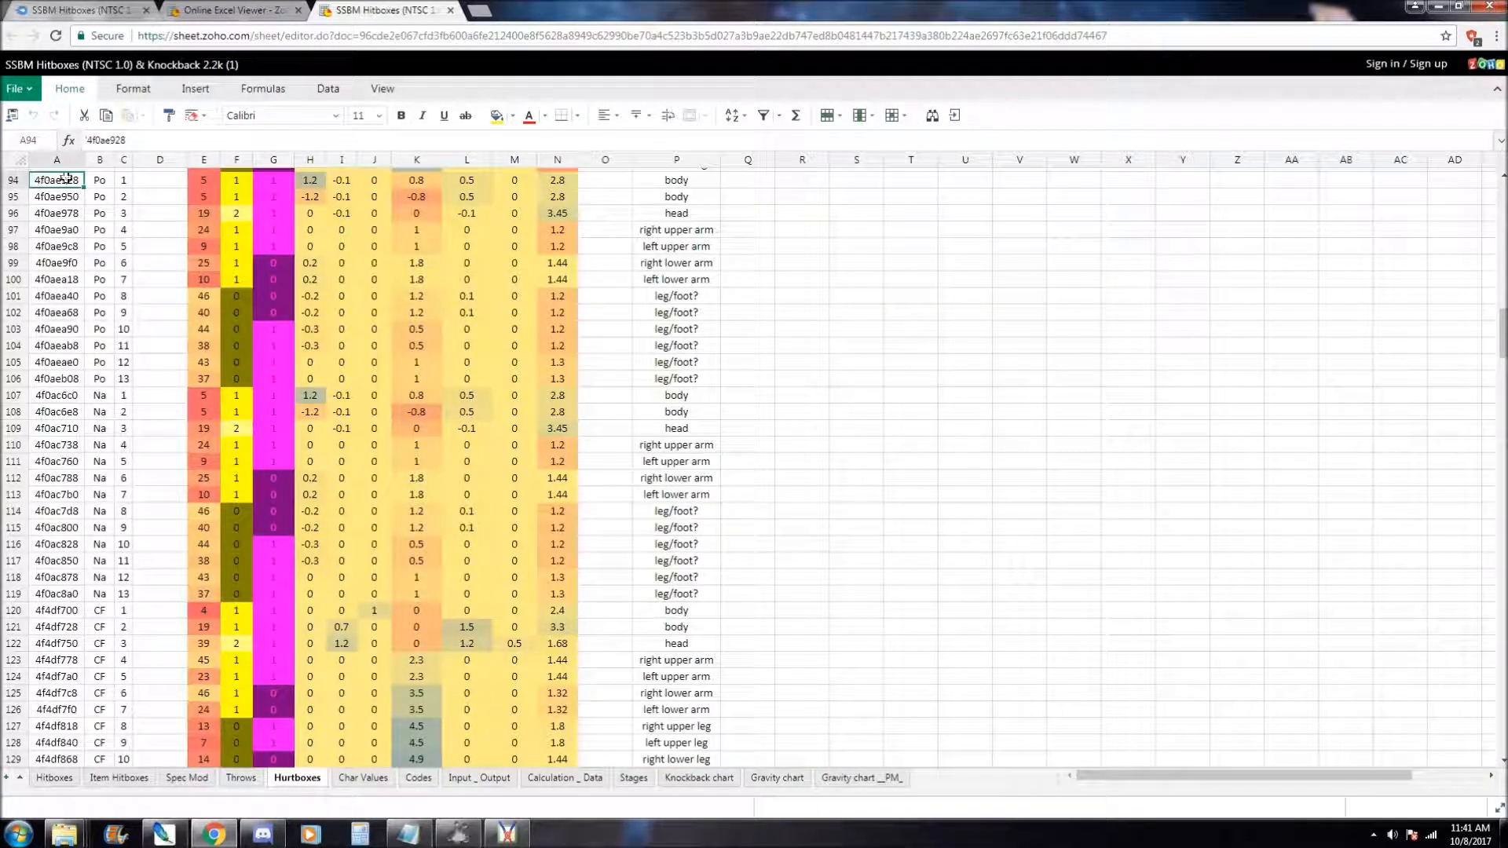
{"action": "left_click_drag", "start_coordinate": [37, 189], "coordinate": [64, 310]}
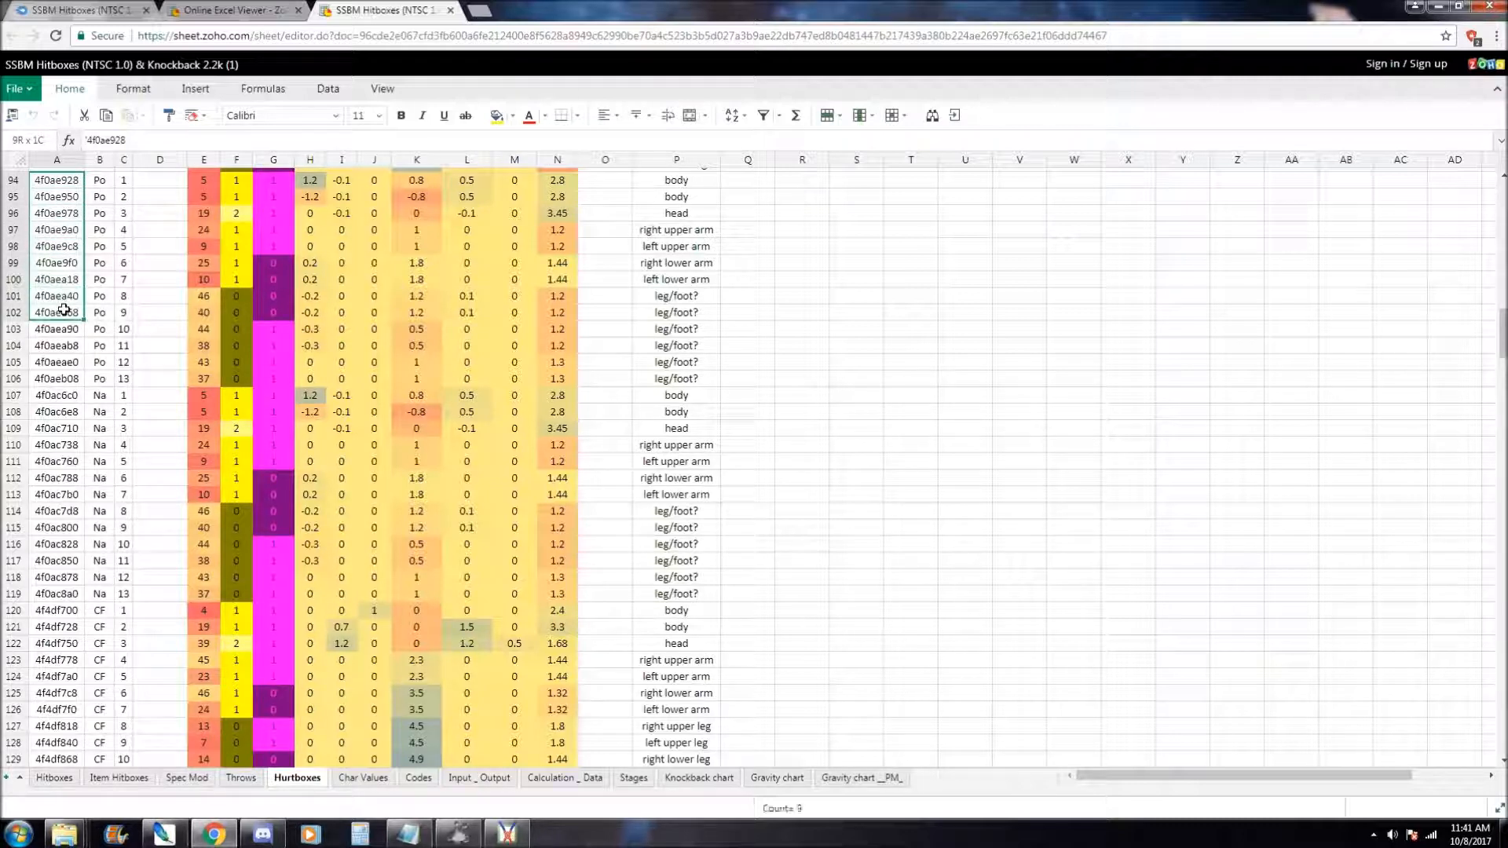
{"action": "scroll", "coordinate": [63, 393], "scroll_direction": "up", "scroll_amount": 5}
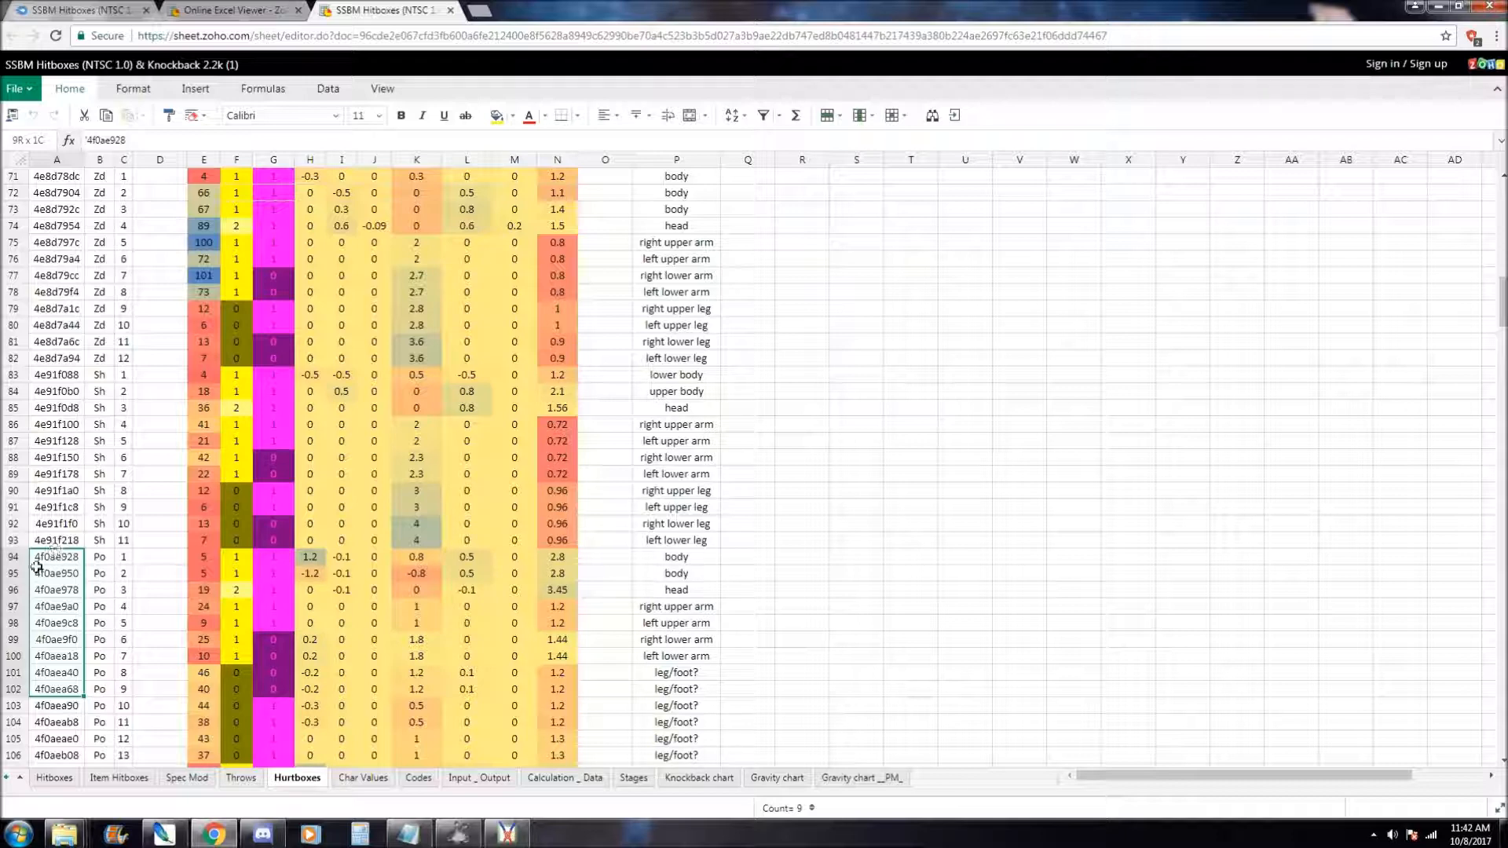
{"action": "left_click", "coordinate": [36, 567]}
{"action": "mouse_move", "coordinate": [44, 562]}
{"action": "left_mouse_down"}
{"action": "mouse_move", "coordinate": [59, 636]}
{"action": "mouse_move", "coordinate": [56, 563]}
{"action": "left_mouse_up"}
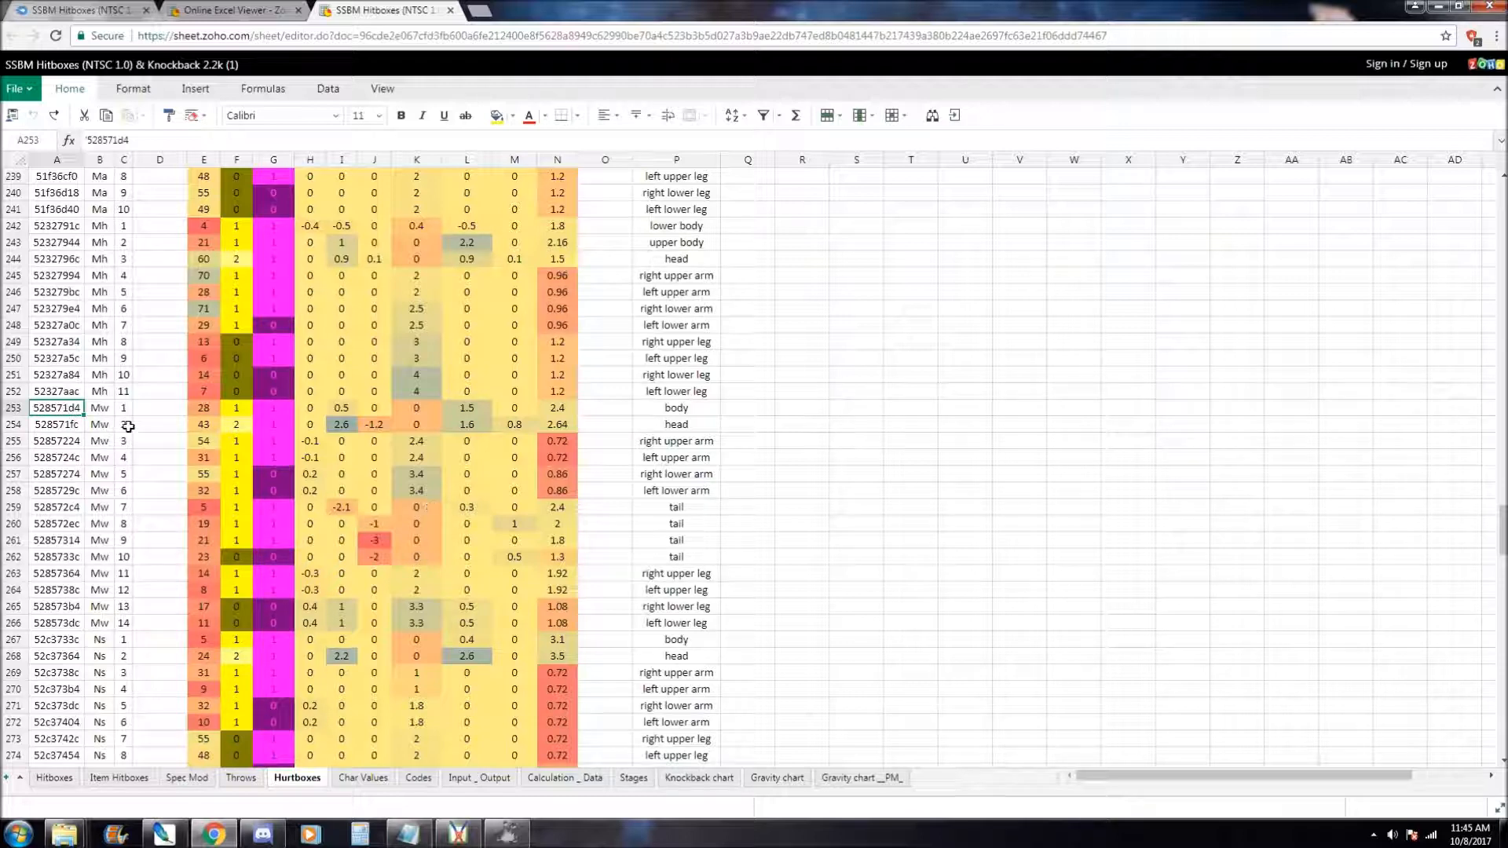
Locate Mewtwo's (Mw) tail hurtbox number 10 in the Hurtboxes sheet and select its file position 5285733c
{"action": "left_click", "coordinate": [668, 409]}
{"action": "left_click", "coordinate": [65, 507]}
{"action": "left_click", "coordinate": [92, 558]}
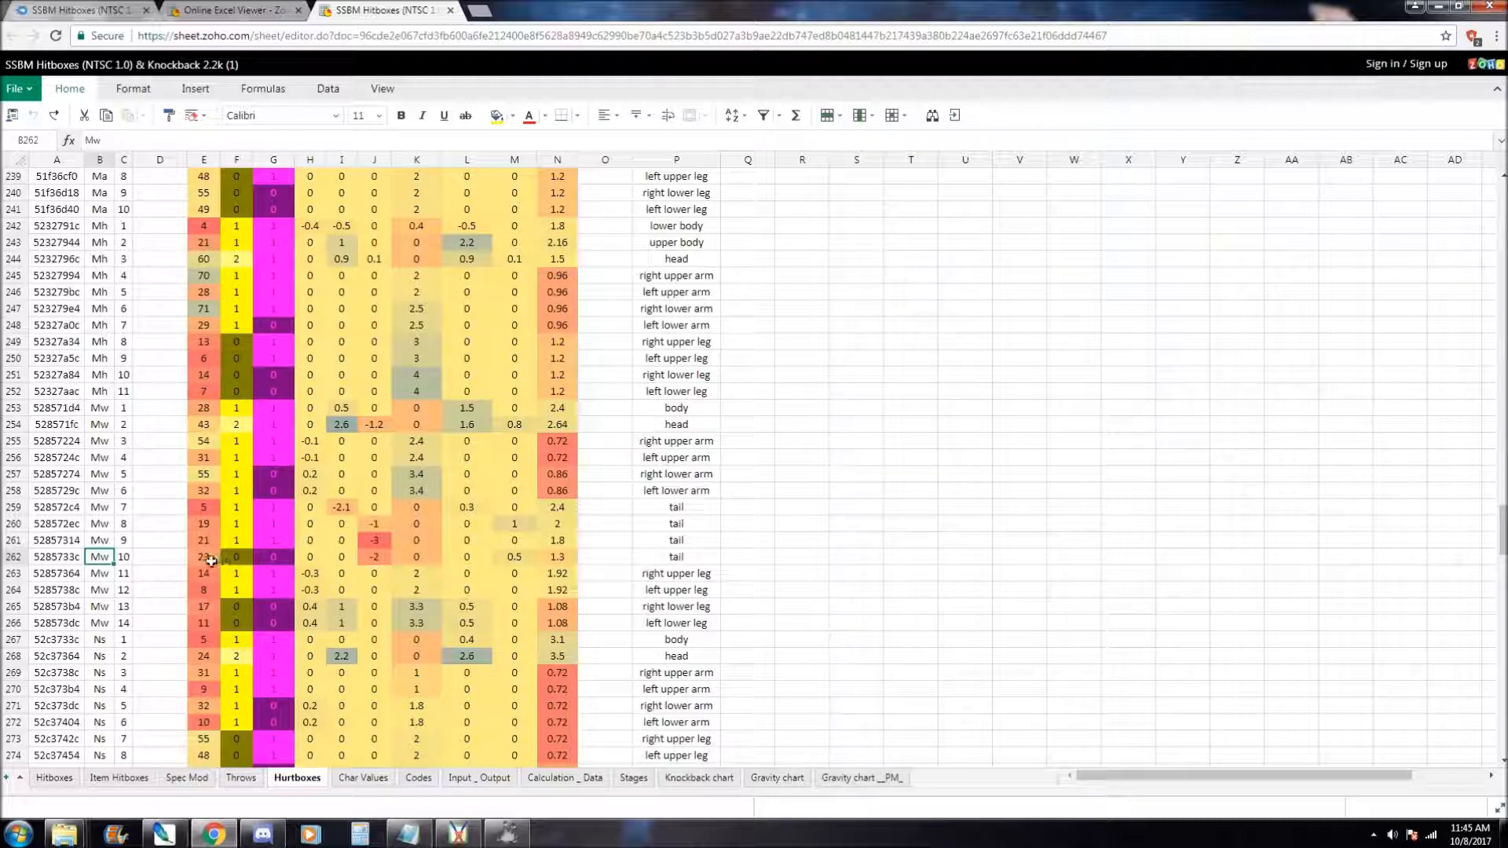
{"action": "left_click", "coordinate": [81, 559]}
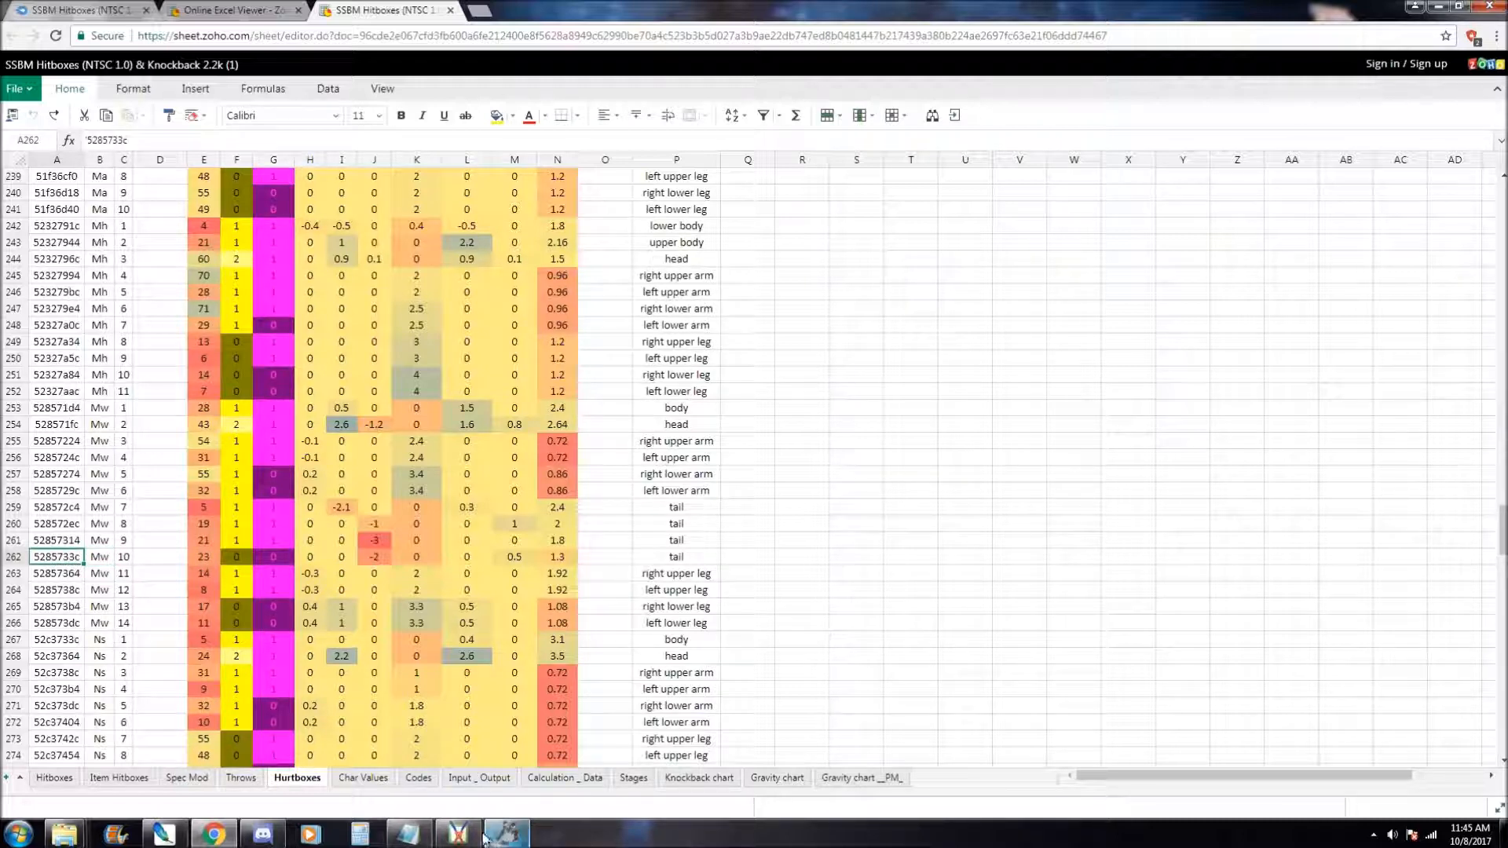
Switch to HexEdit and select the four bytes starting at offset 733C in PlMw.dat
{"action": "left_click", "coordinate": [506, 834]}
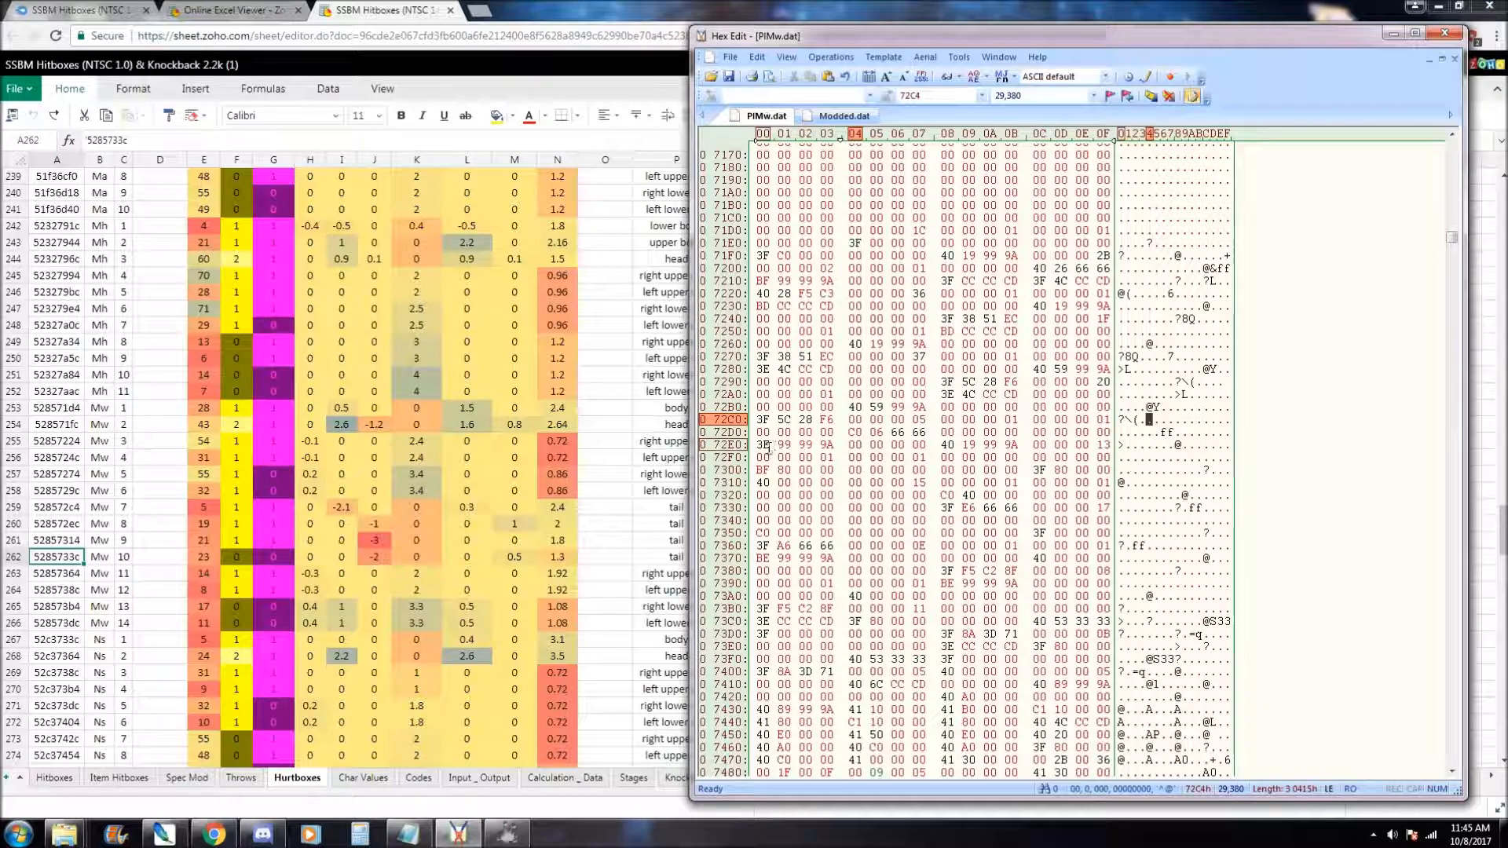
{"action": "left_click", "coordinate": [1038, 508]}
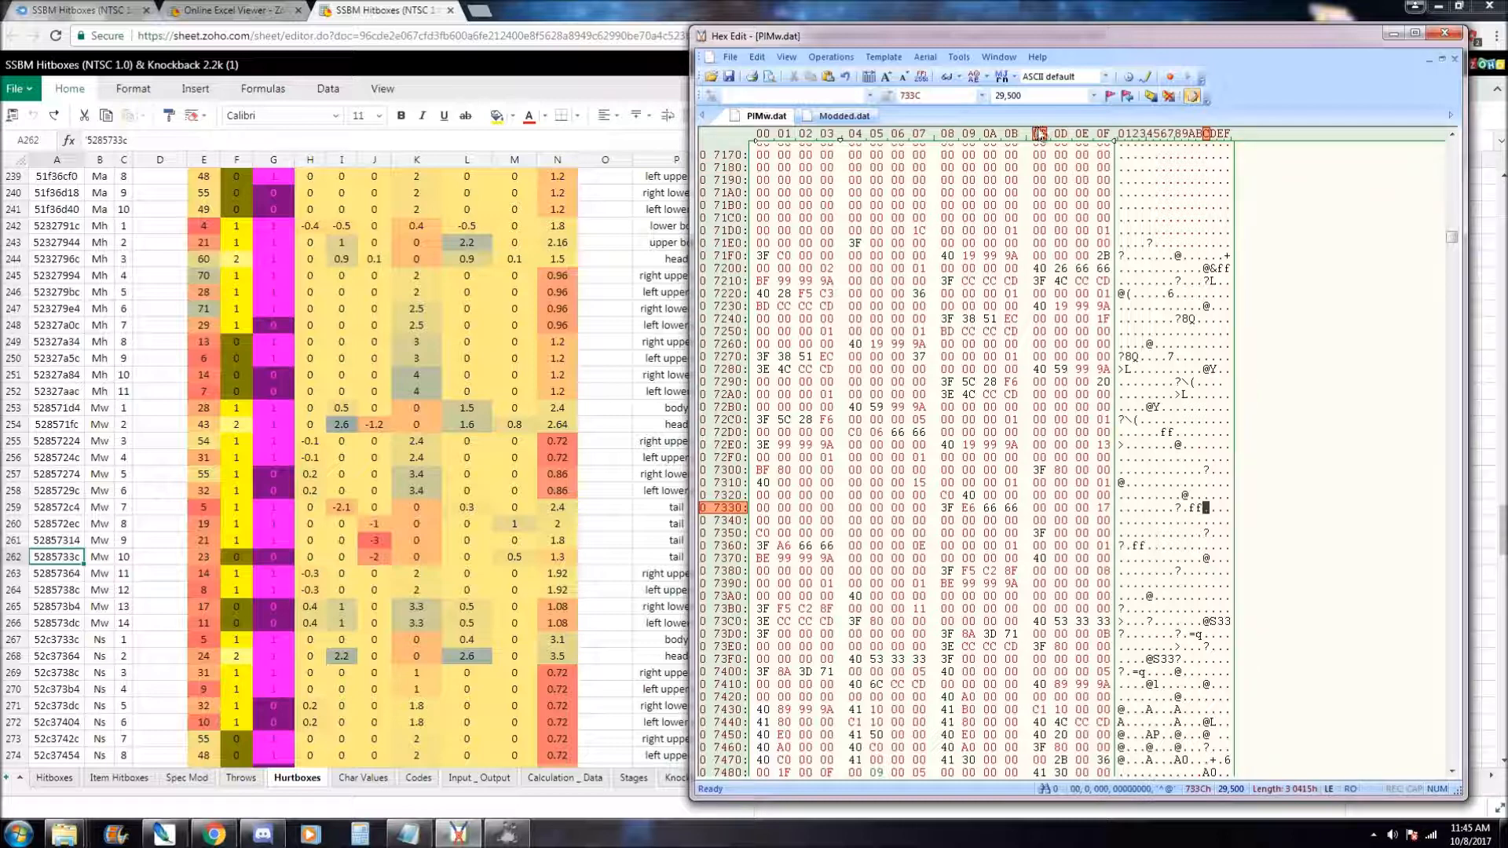
{"action": "left_click_drag", "start_coordinate": [1037, 511], "coordinate": [1105, 509]}
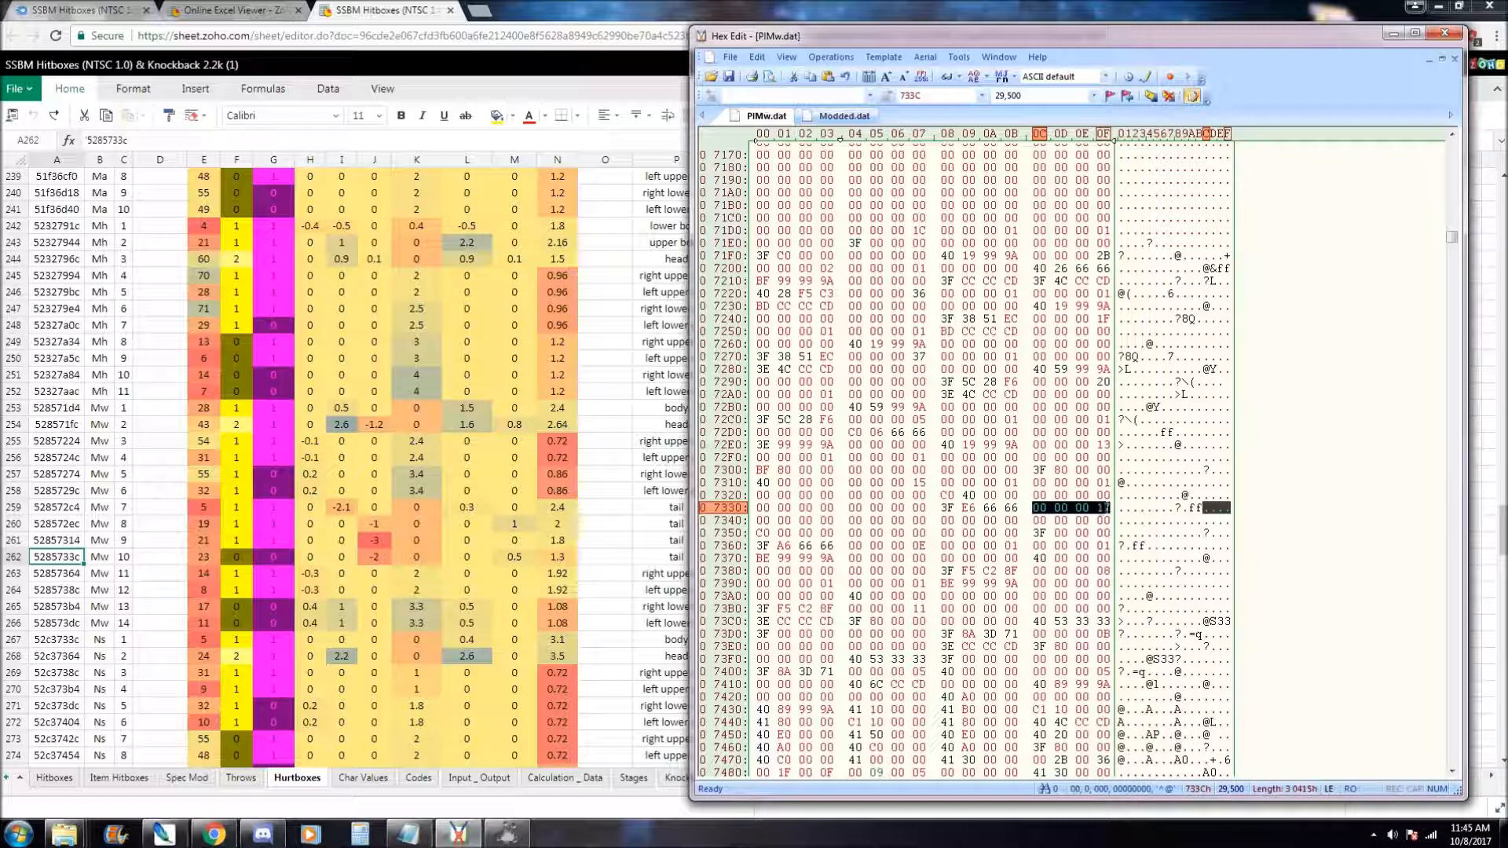
Compare the bone value of Mewtwo's tail hurtbox 10 in the spreadsheet with the bytes selected in HexEdit
{"action": "left_click", "coordinate": [206, 557]}
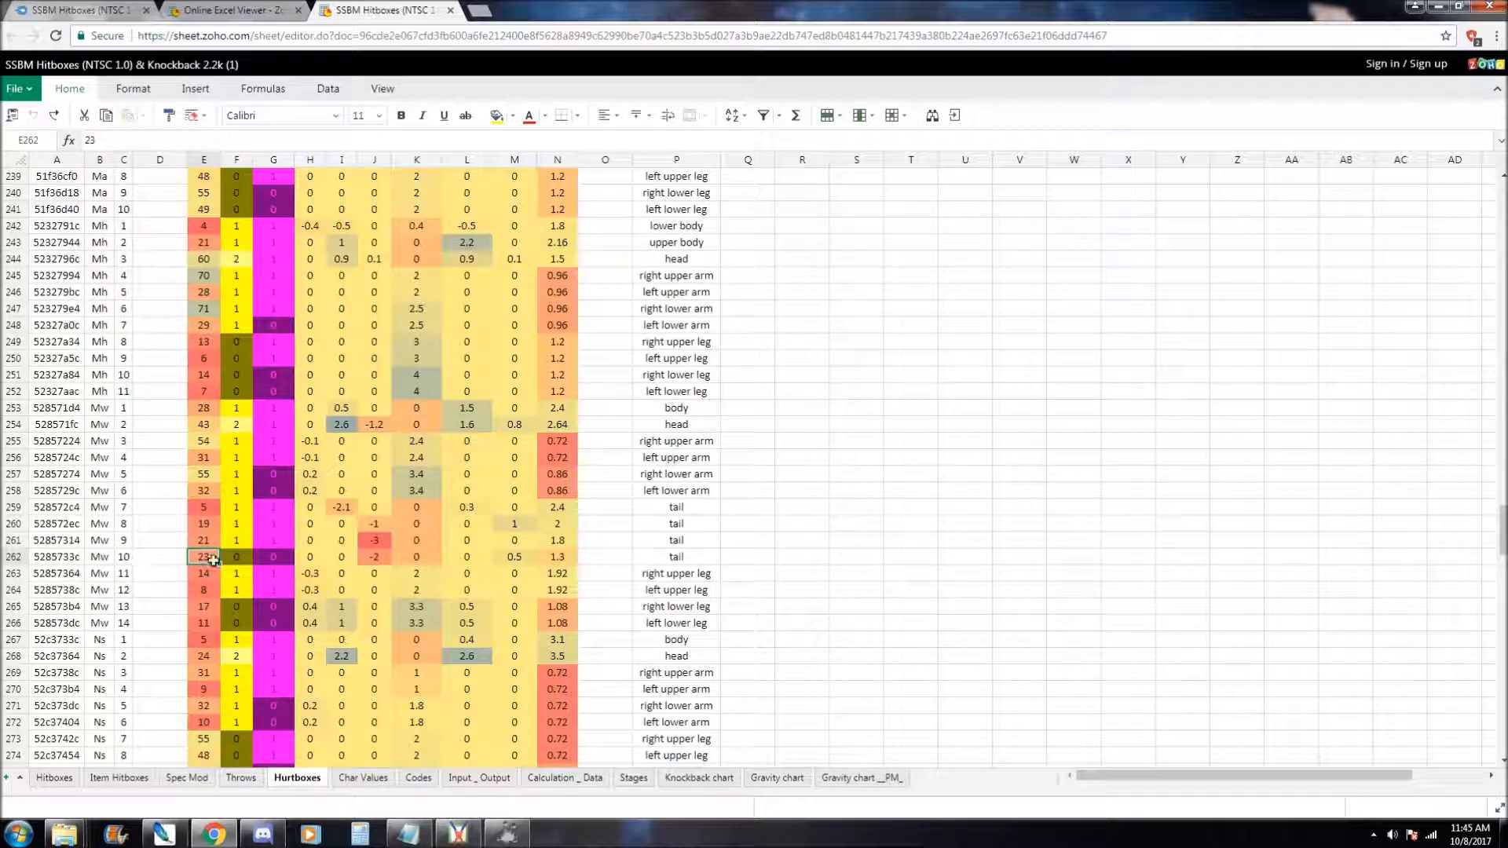
{"action": "double_click", "coordinate": [205, 554]}
{"action": "left_click", "coordinate": [458, 833]}
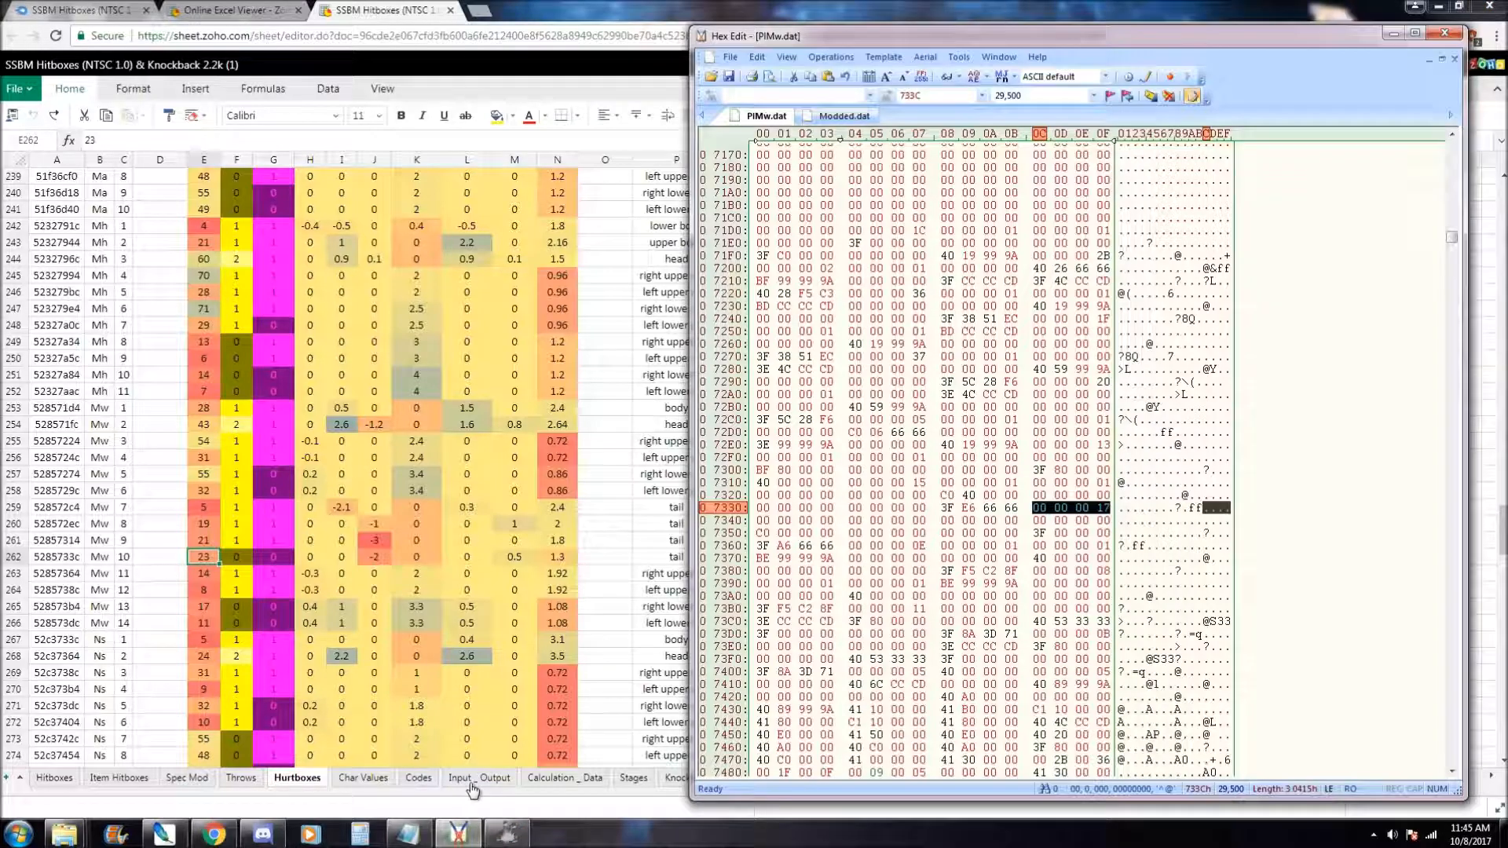
{"action": "left_click", "coordinate": [192, 560]}
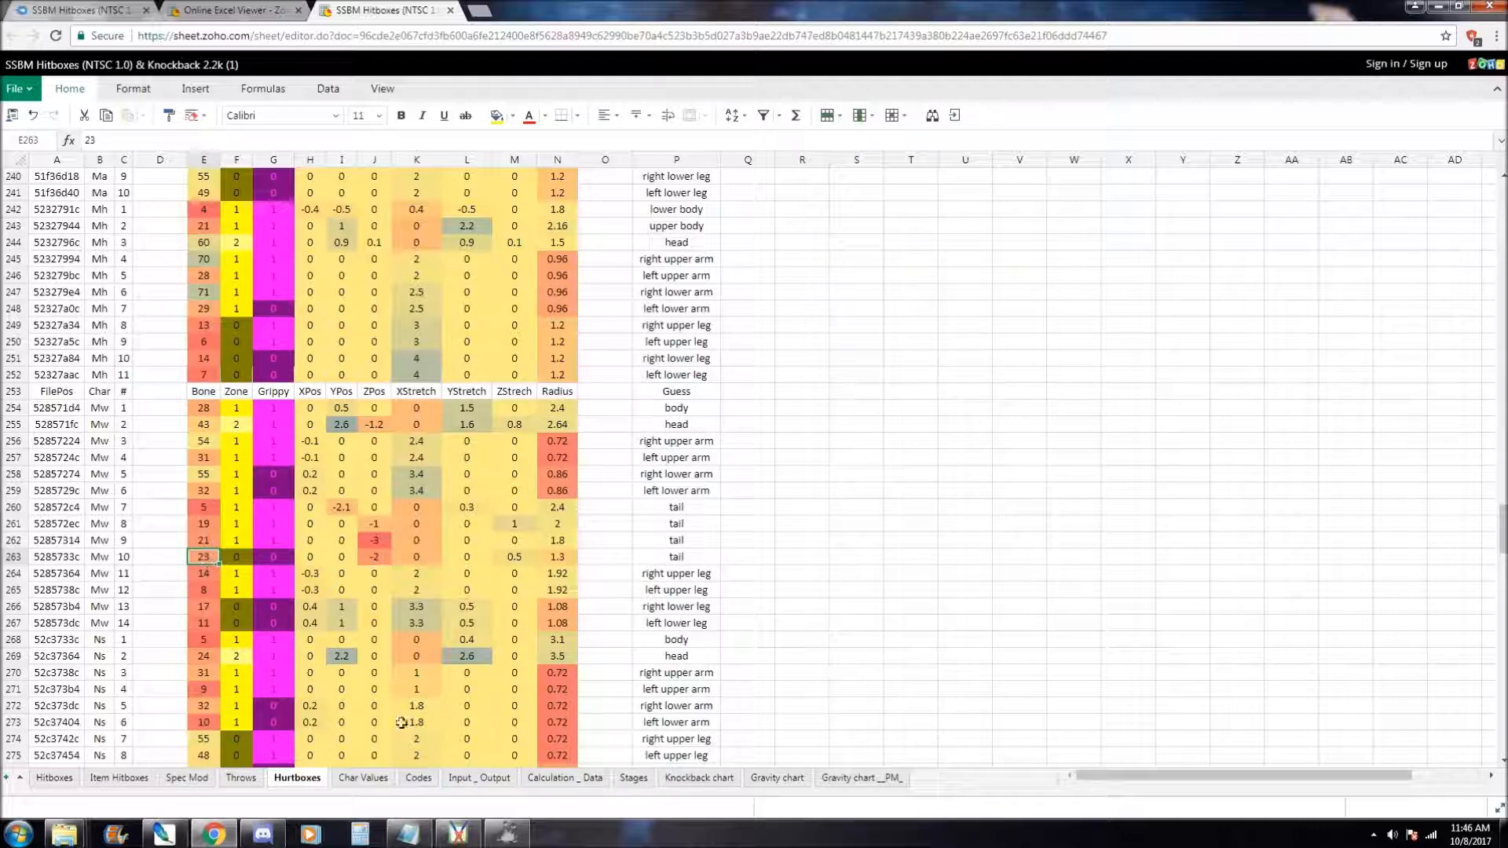
Return to HexEdit and select the four Zone bytes at offset 7340 in PlMw.dat
{"action": "left_click", "coordinate": [457, 833]}
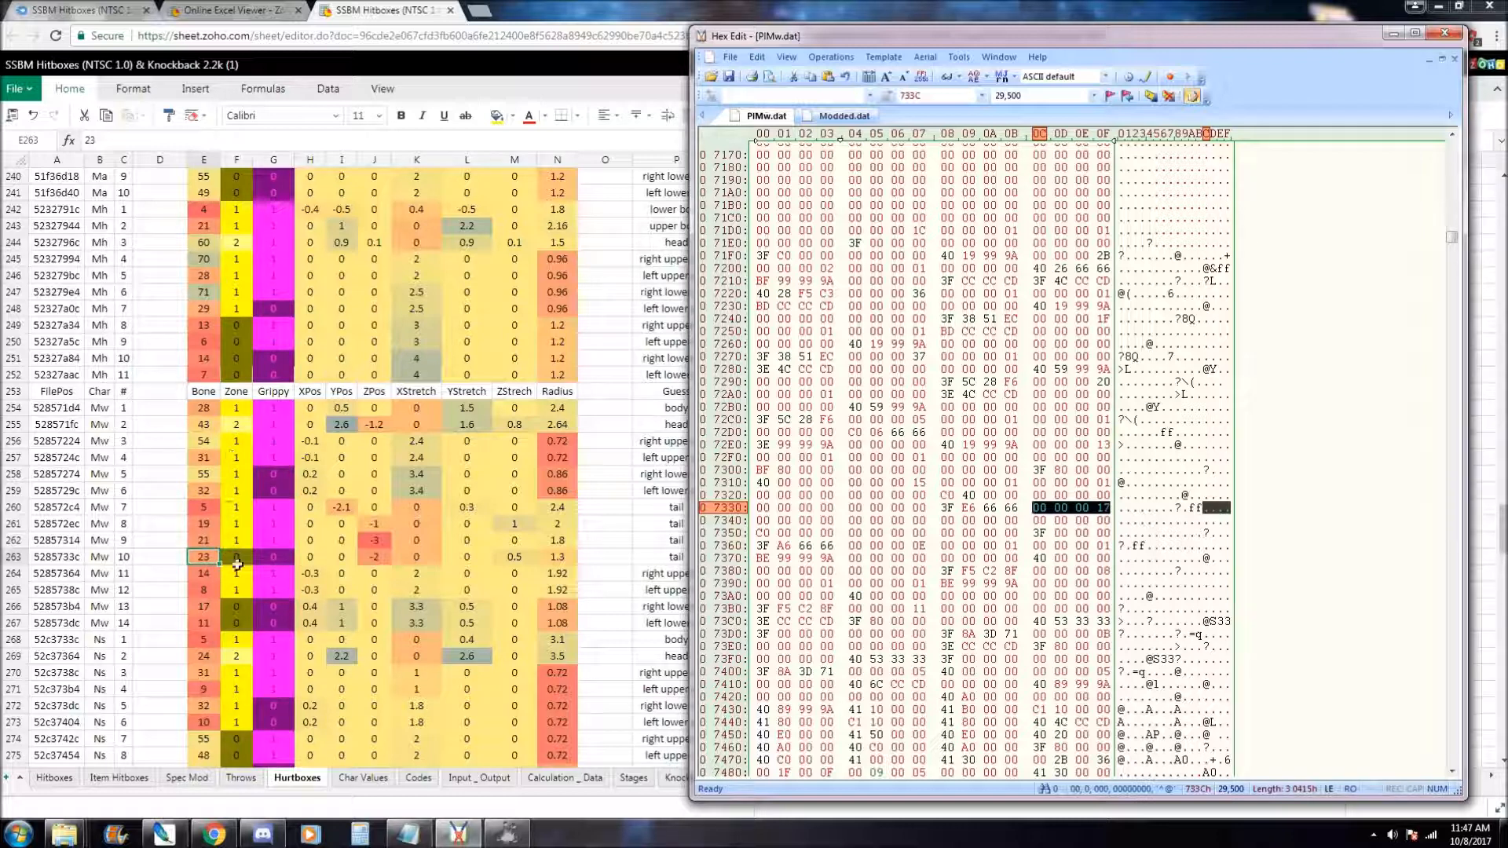
{"action": "left_click_drag", "start_coordinate": [822, 519], "coordinate": [760, 520]}
{"action": "left_click", "coordinate": [823, 519]}
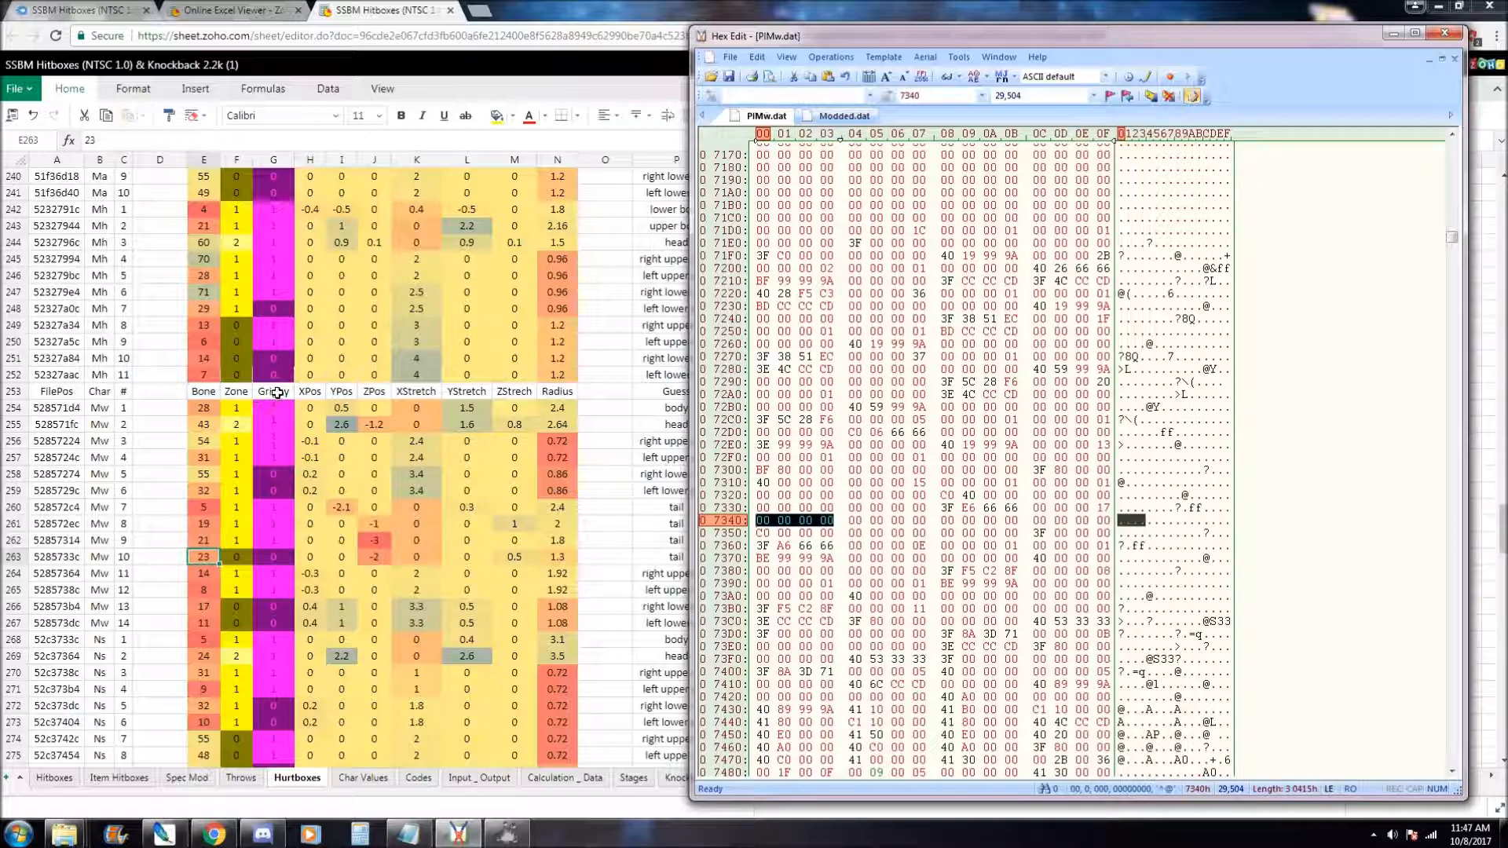
Check tail hurtbox 10's Grippy value in the spreadsheet and highlight its matching bytes from offset 7344 in HexEdit, beside the Zone bytes
{"action": "left_click", "coordinate": [274, 559]}
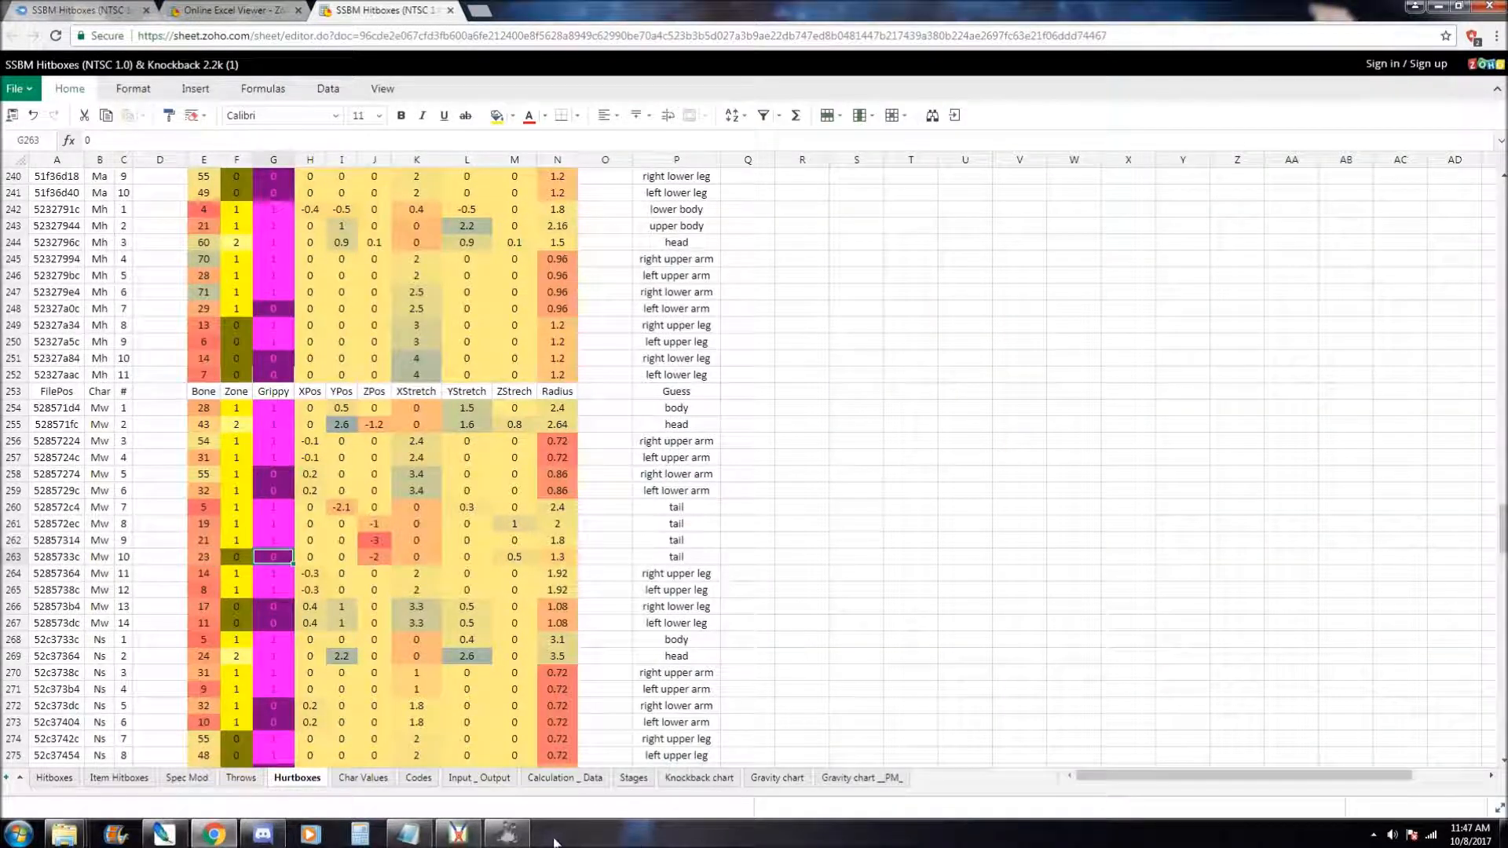
{"action": "left_click", "coordinate": [506, 834]}
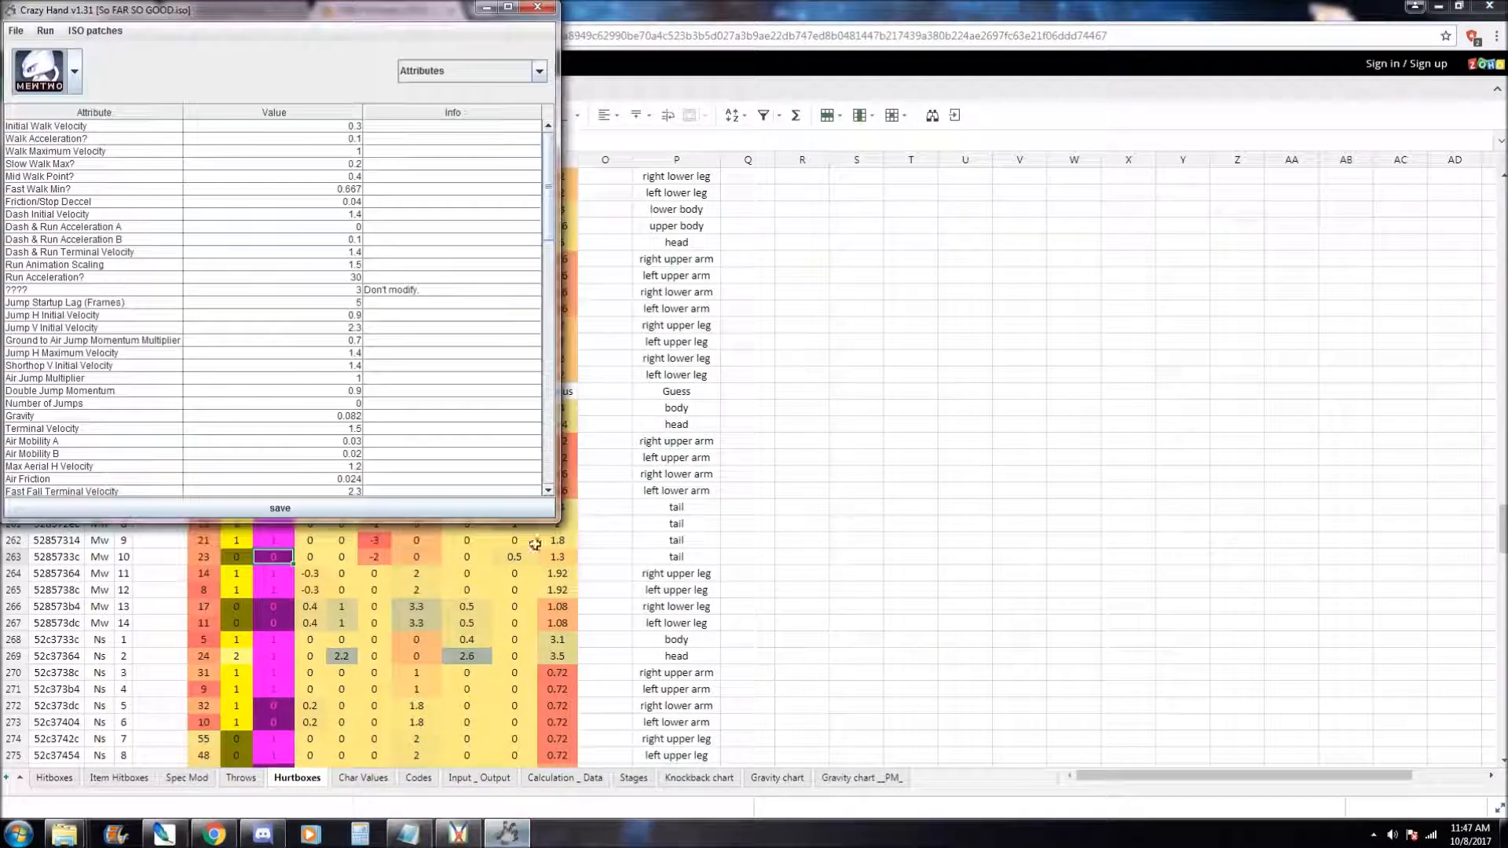
{"action": "left_click", "coordinate": [484, 9]}
{"action": "left_click", "coordinate": [458, 834]}
{"action": "left_click_drag", "start_coordinate": [855, 520], "coordinate": [919, 520]}
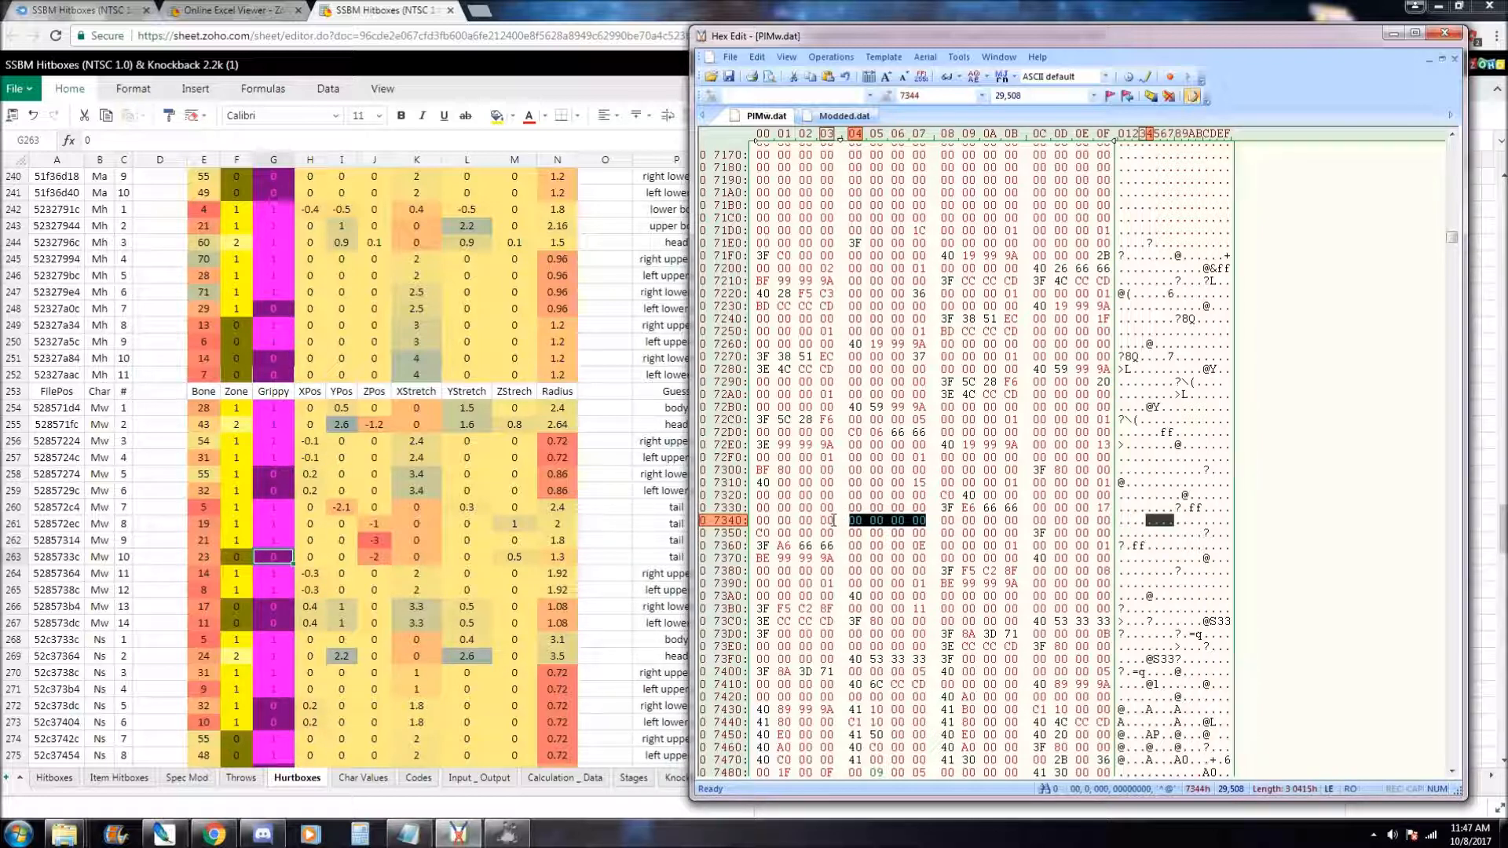
{"action": "left_click_drag", "start_coordinate": [758, 519], "coordinate": [828, 520]}
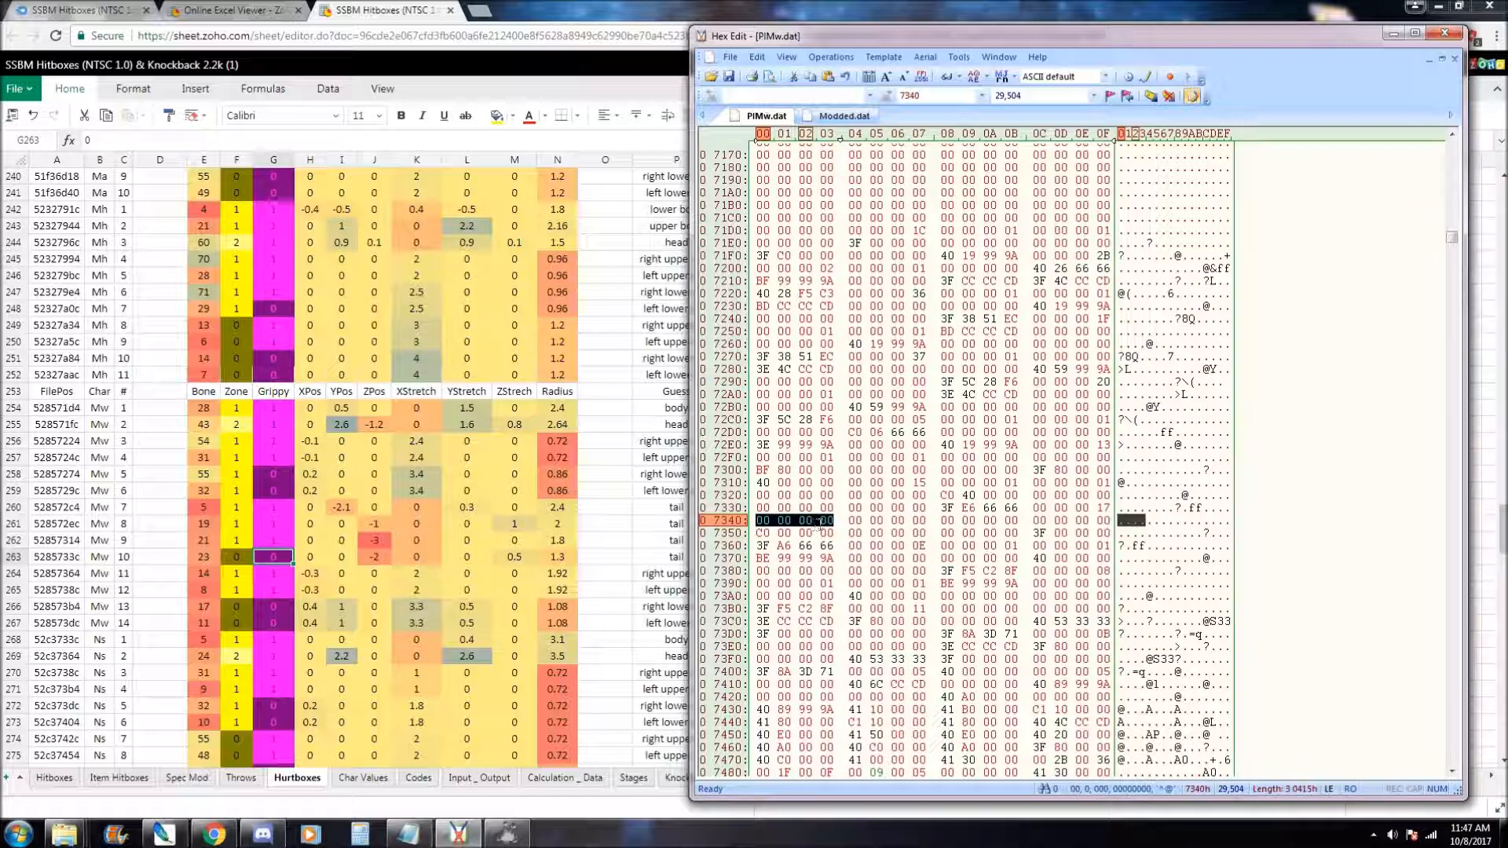
{"action": "left_click_drag", "start_coordinate": [854, 521], "coordinate": [893, 521]}
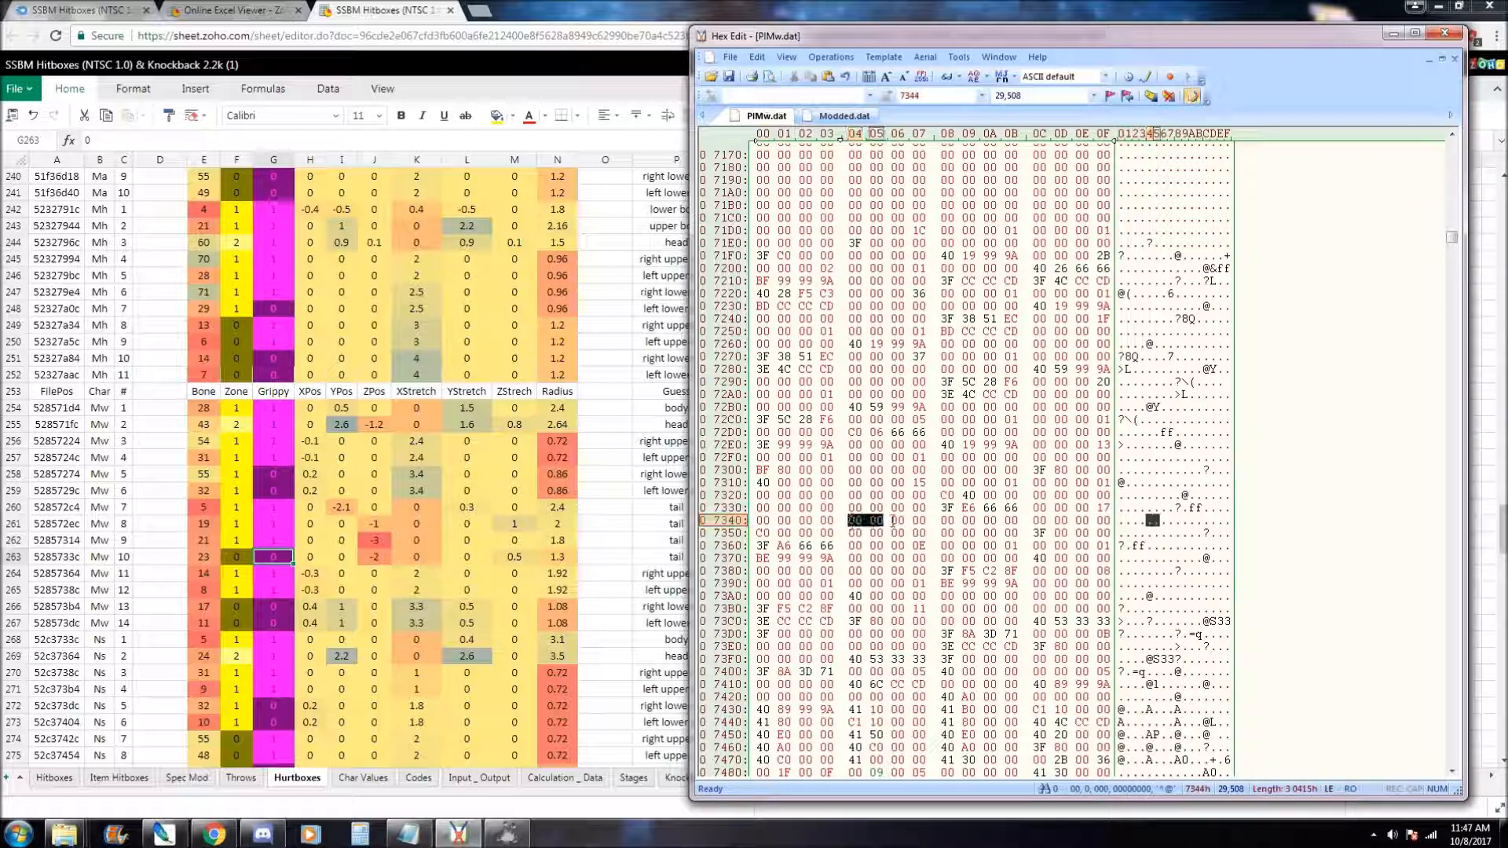
Highlight tail hurtbox 10's ZPos, XStretch, YStretch and ZStretch bytes in turn, four bytes each at offsets 7350, 7354, 7358 and 735C
{"action": "left_click", "coordinate": [915, 520]}
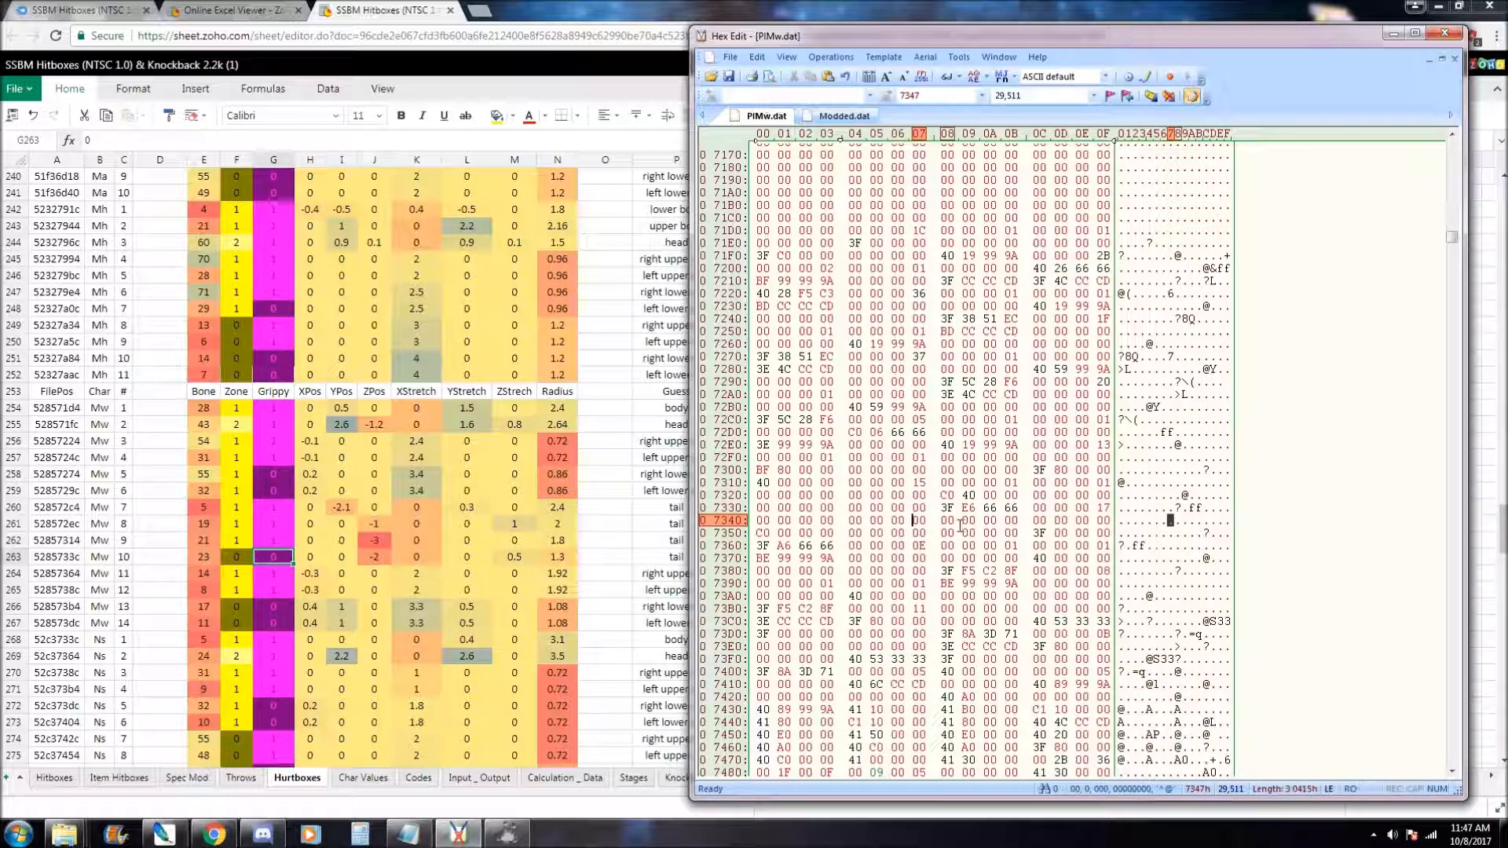
{"action": "left_click_drag", "start_coordinate": [840, 536], "coordinate": [756, 534]}
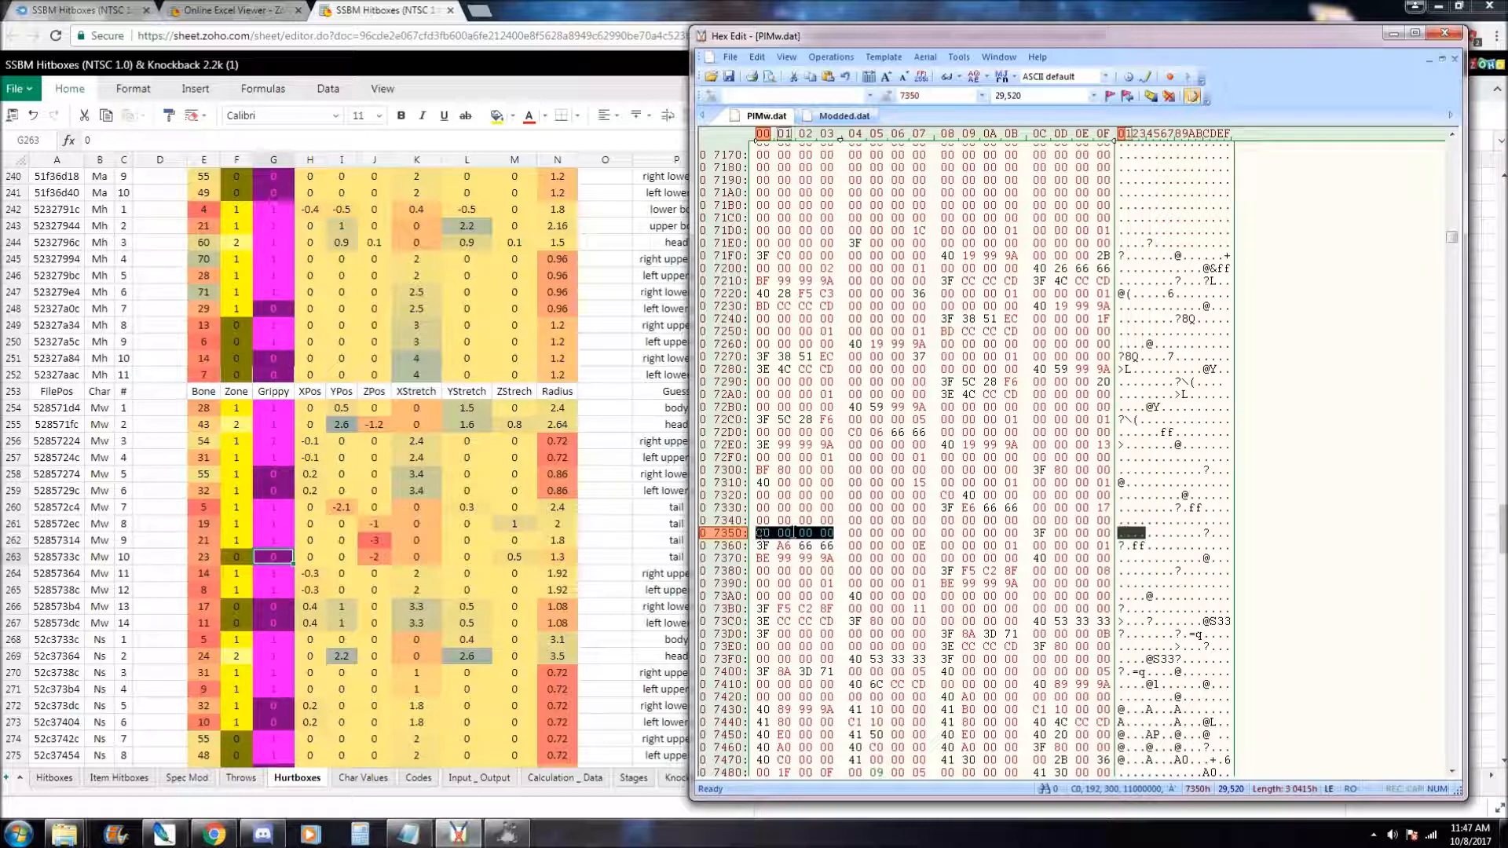
{"action": "left_click", "coordinate": [851, 533]}
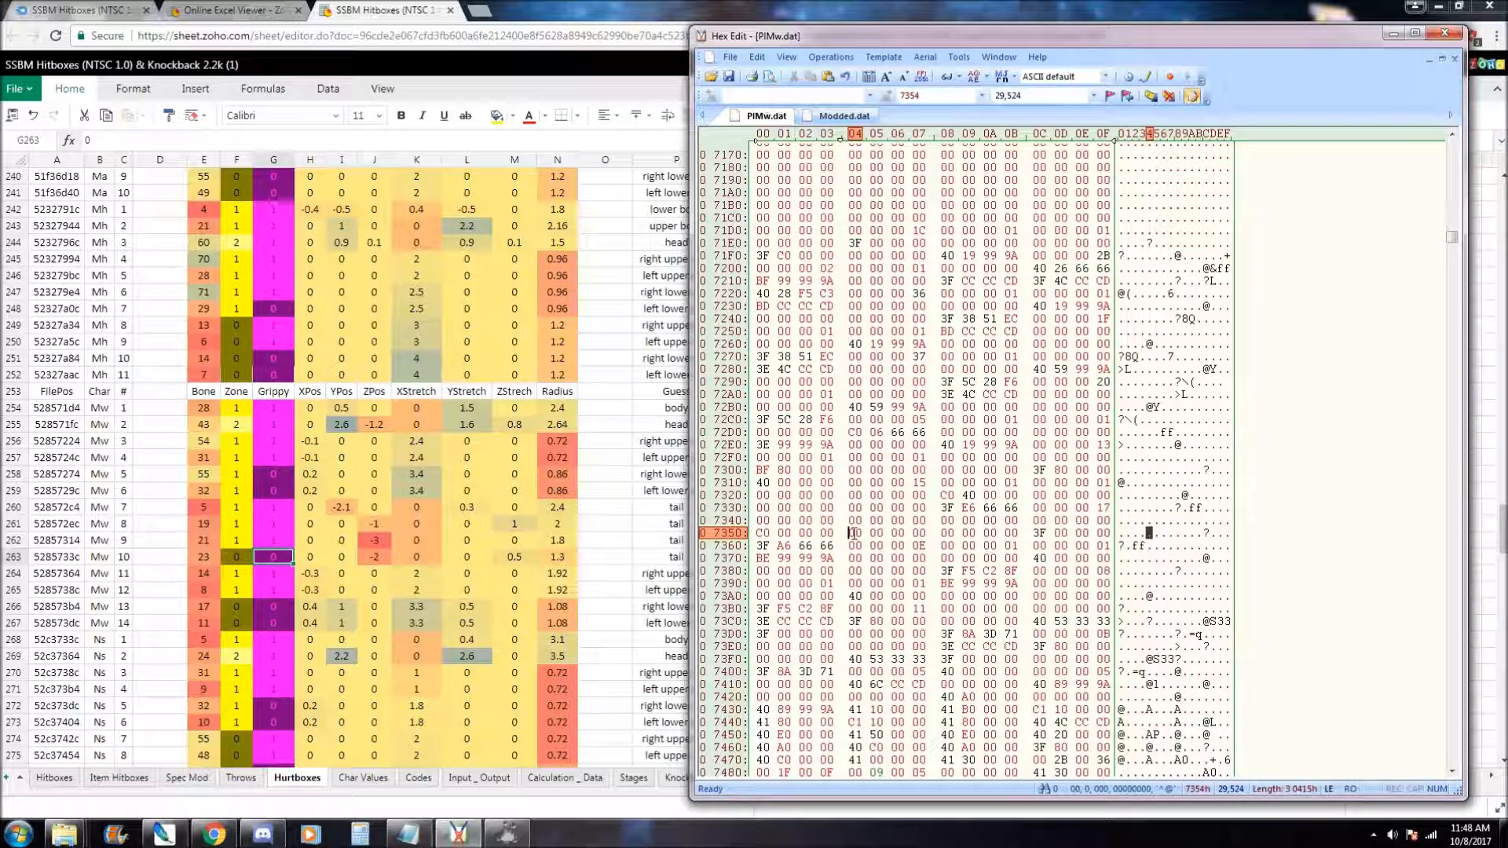
{"action": "left_click_drag", "start_coordinate": [854, 533], "coordinate": [935, 536]}
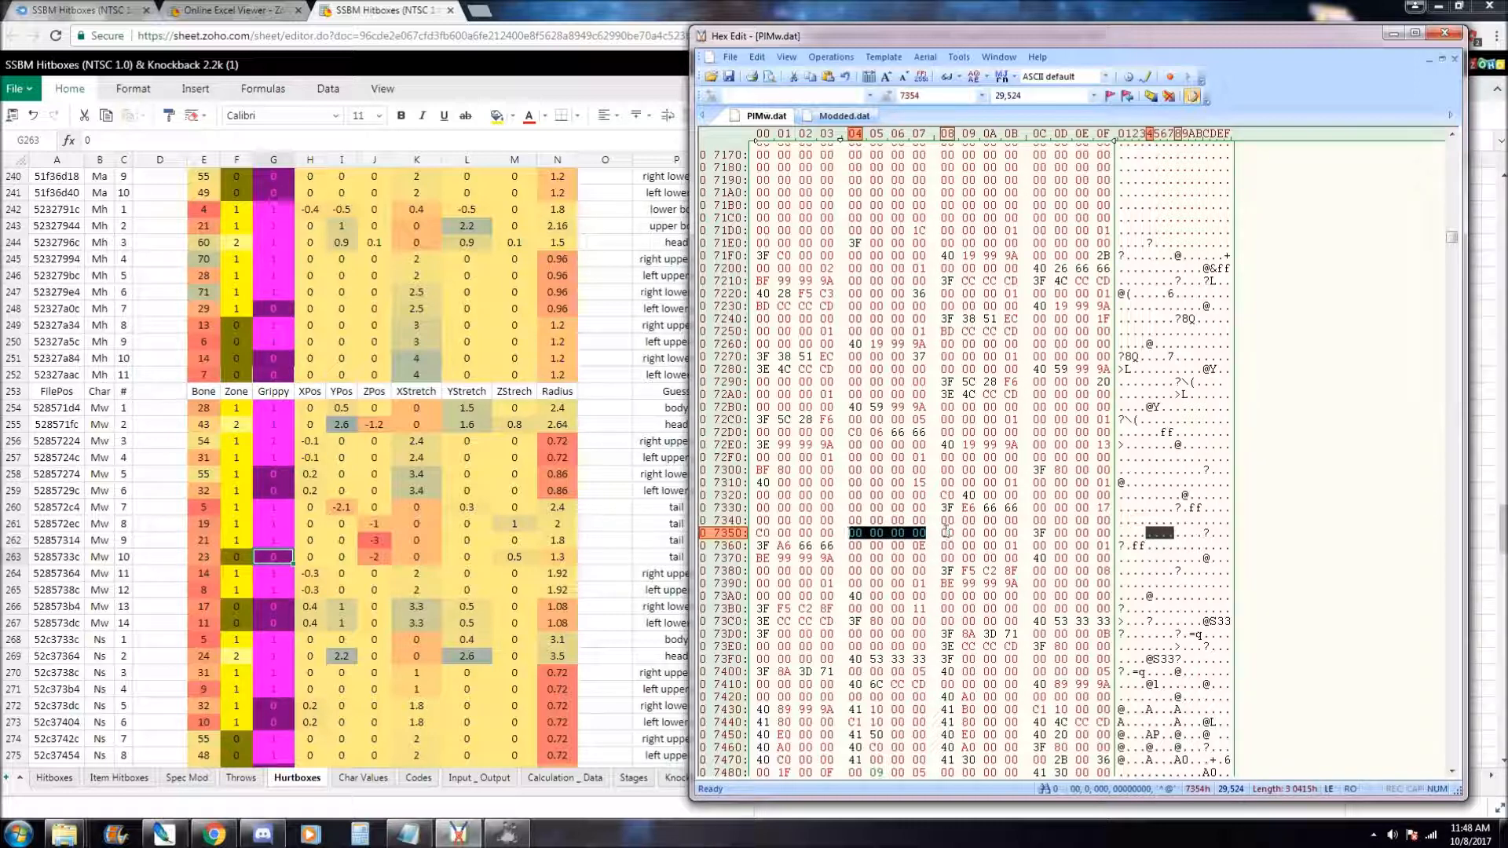
{"action": "left_click_drag", "start_coordinate": [939, 534], "coordinate": [1015, 534]}
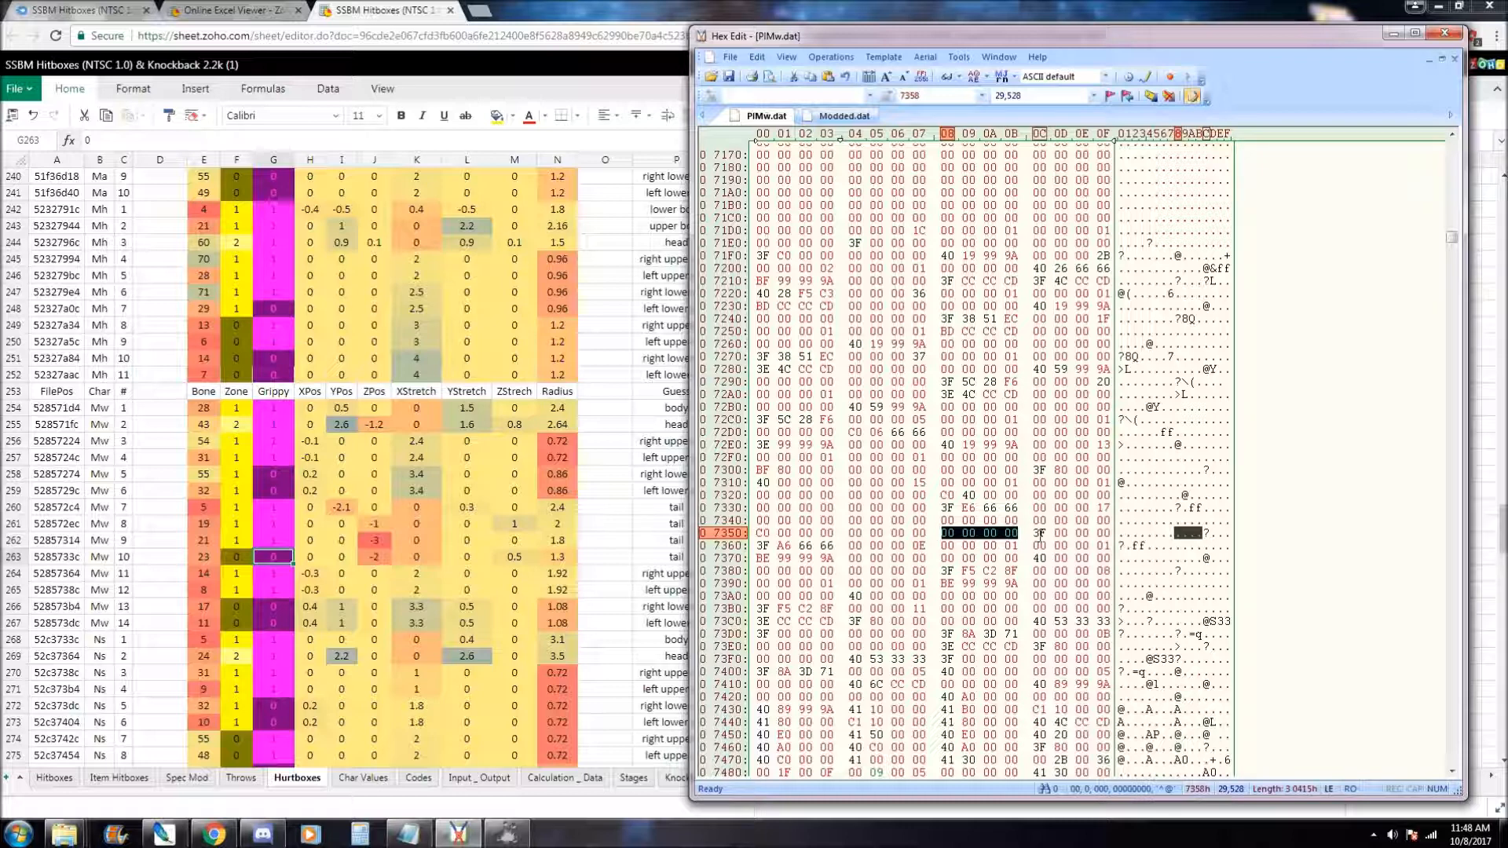
{"action": "left_click", "coordinate": [1034, 534]}
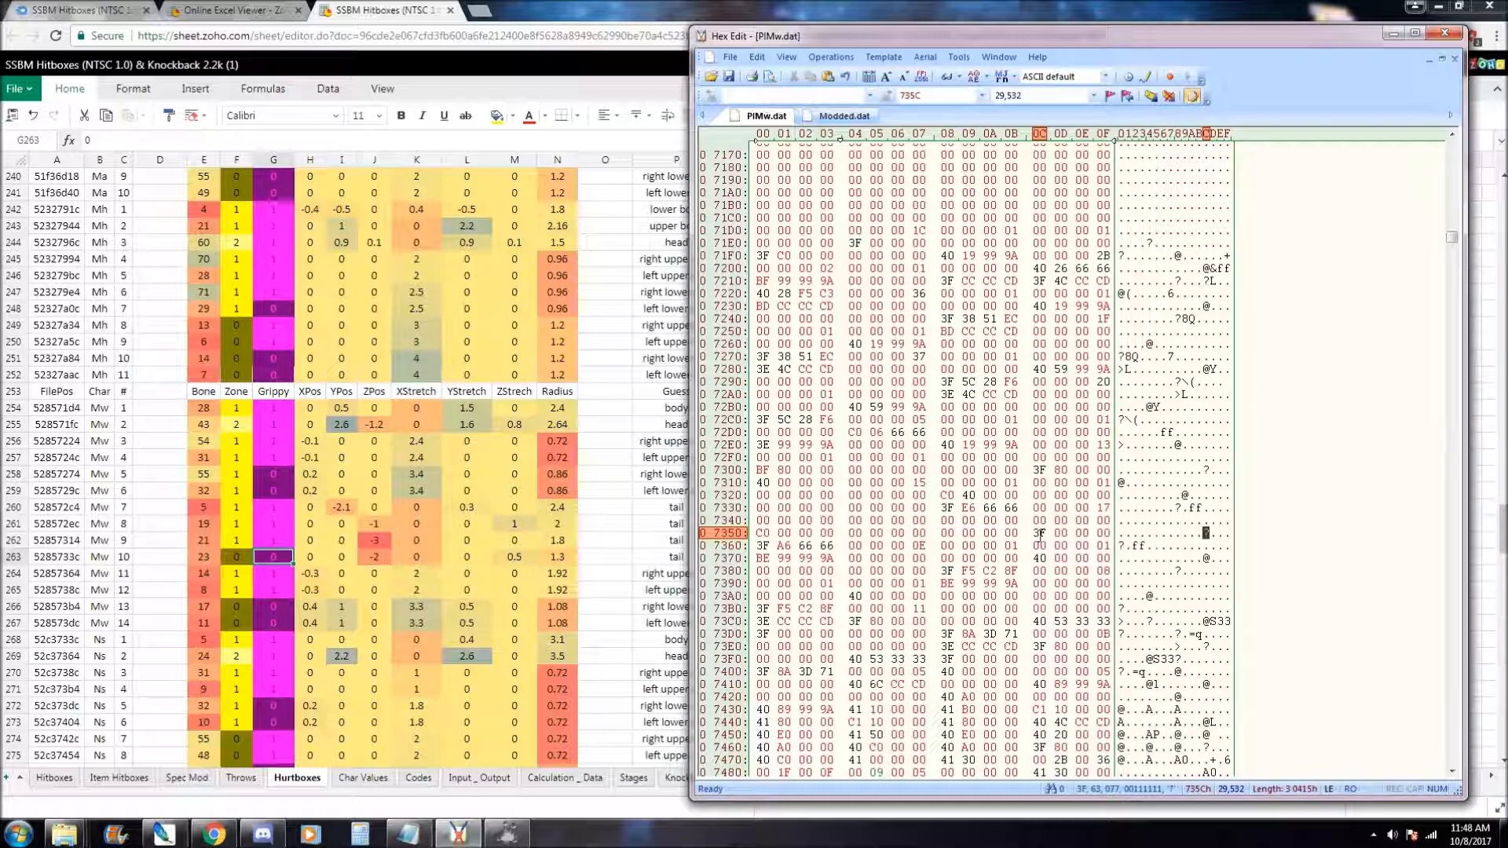
{"action": "left_click_drag", "start_coordinate": [1039, 533], "coordinate": [1107, 534]}
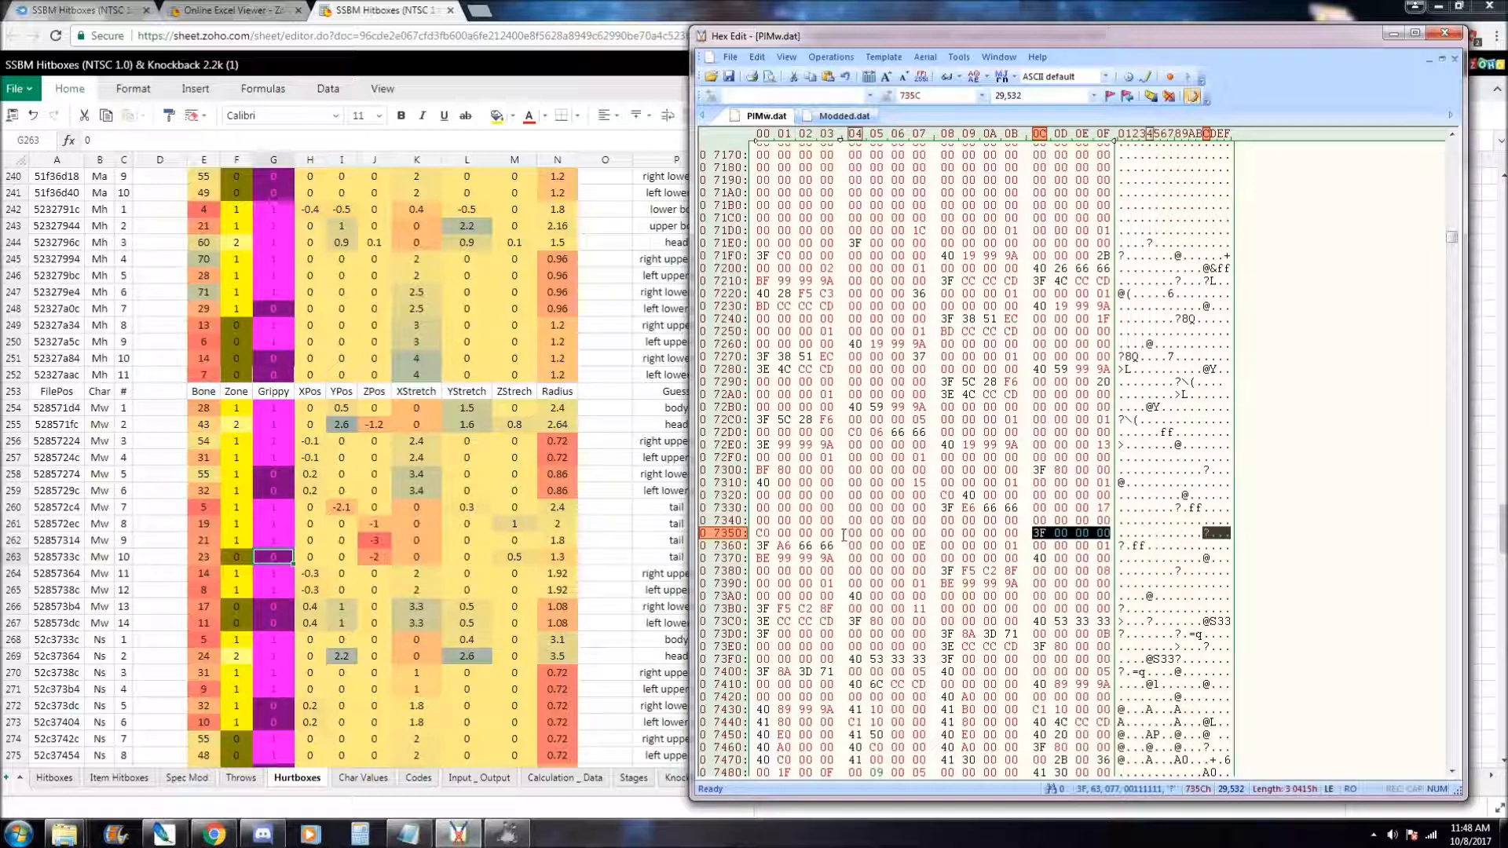
Select the four bytes at offset 7364, compare them with hurtbox 11's bone value in the spreadsheet, and return to HexEdit
{"action": "left_click_drag", "start_coordinate": [844, 544], "coordinate": [917, 548]}
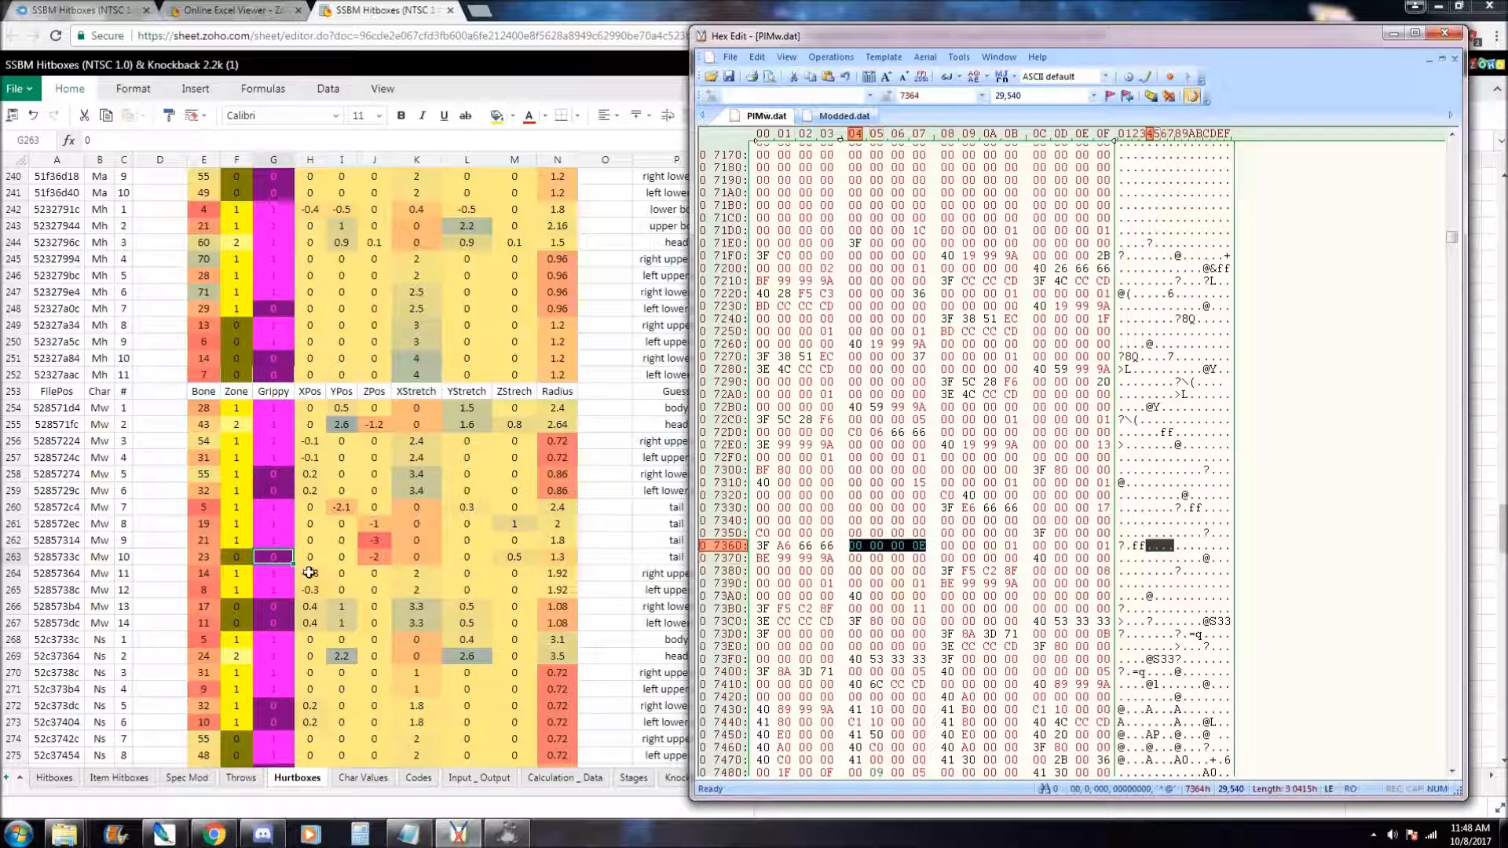
{"action": "left_click", "coordinate": [208, 578]}
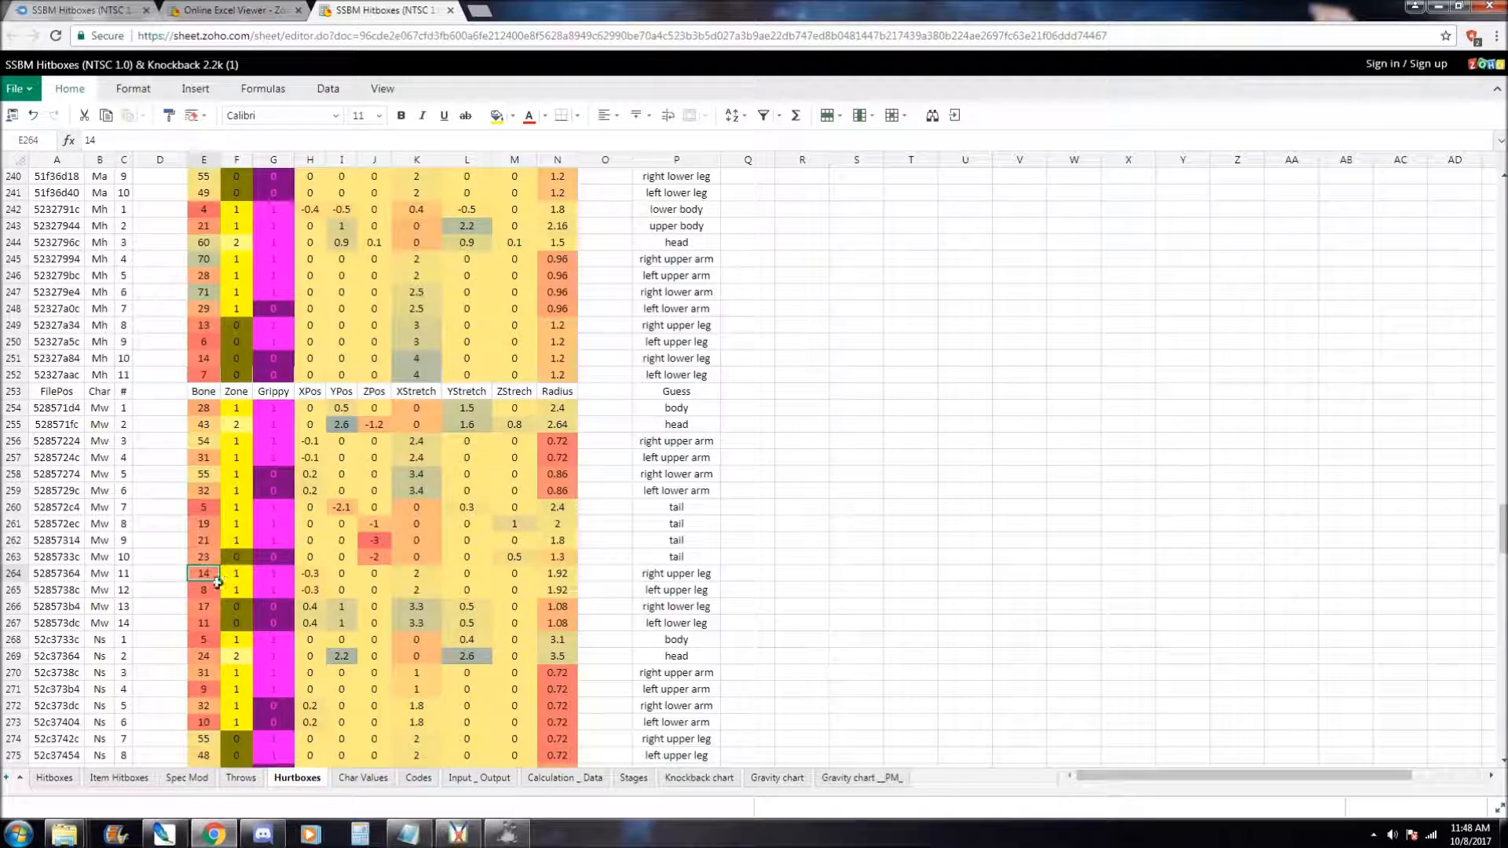
{"action": "left_click", "coordinate": [458, 834]}
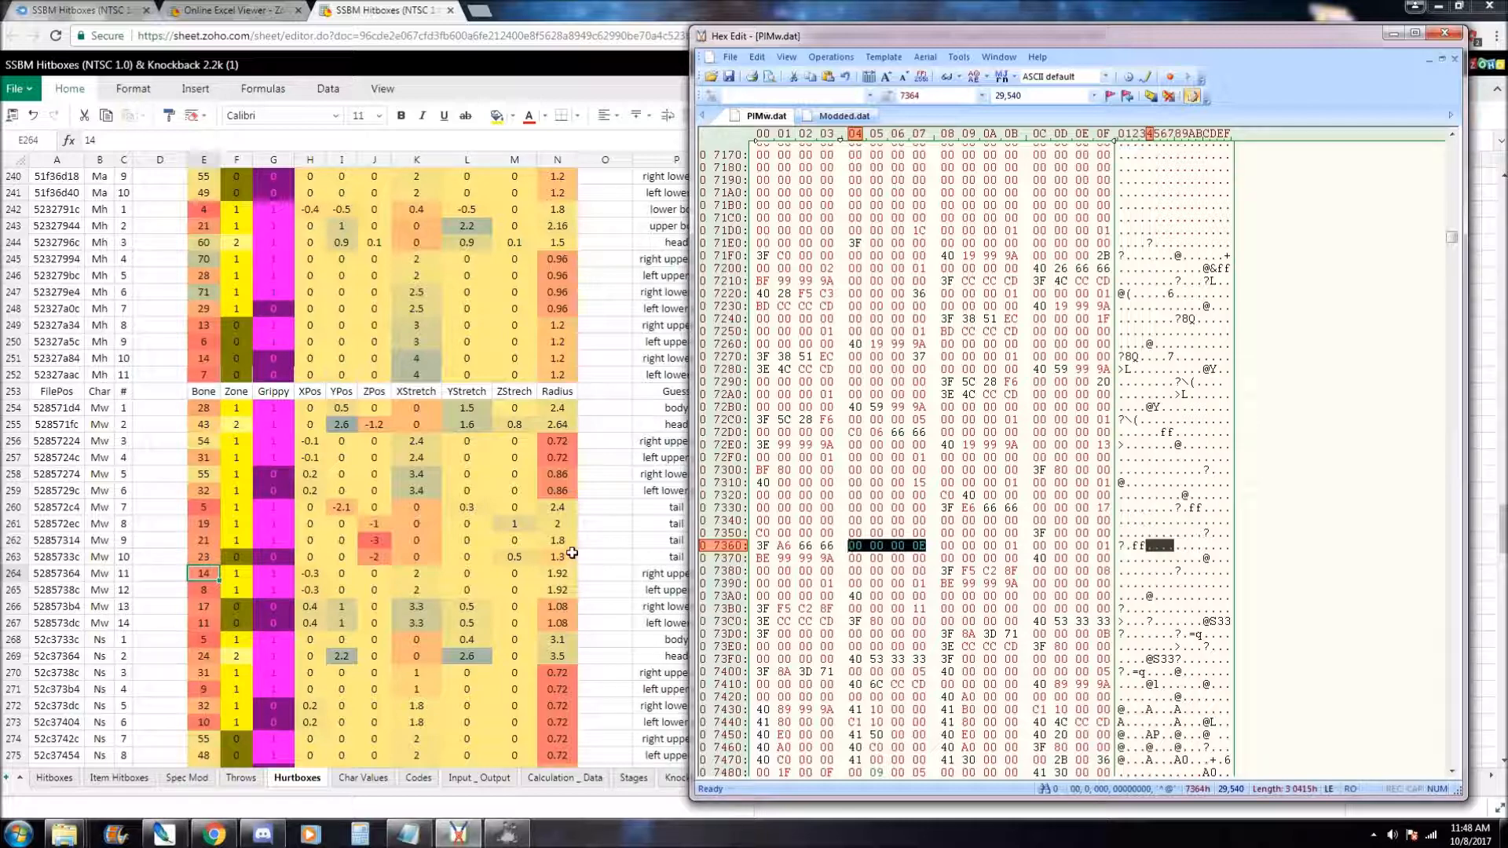
Switch to the spreadsheet, check tail hurtbox 10's ZPos, ZStretch and Radius values, and return to HexEdit
{"action": "left_click", "coordinate": [377, 559]}
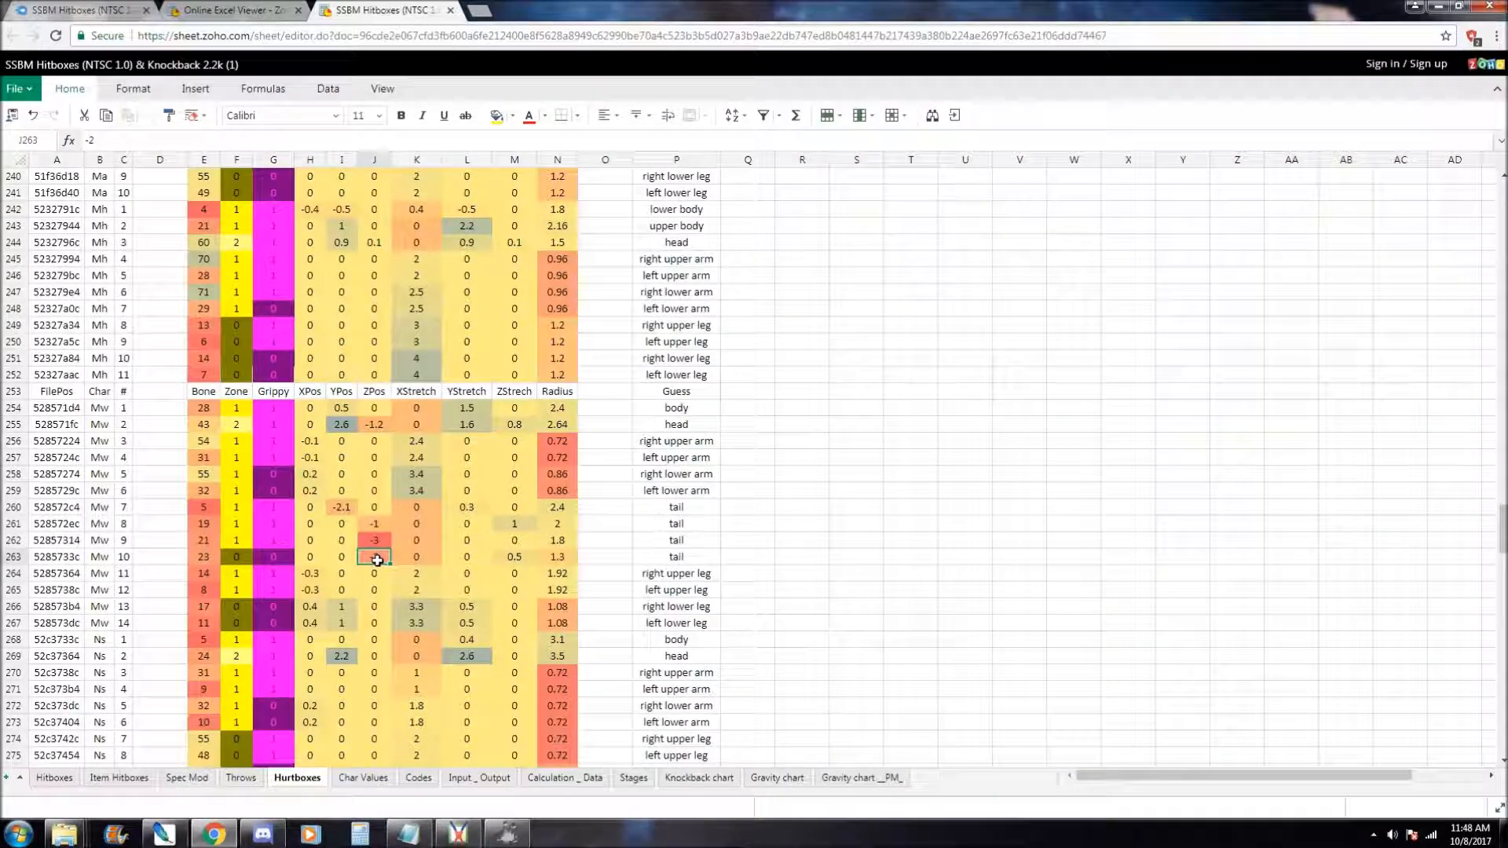
{"action": "key", "text": "ctrl+c"}
{"action": "left_click", "coordinate": [532, 557]}
{"action": "left_click", "coordinate": [558, 559]}
{"action": "left_click", "coordinate": [458, 834]}
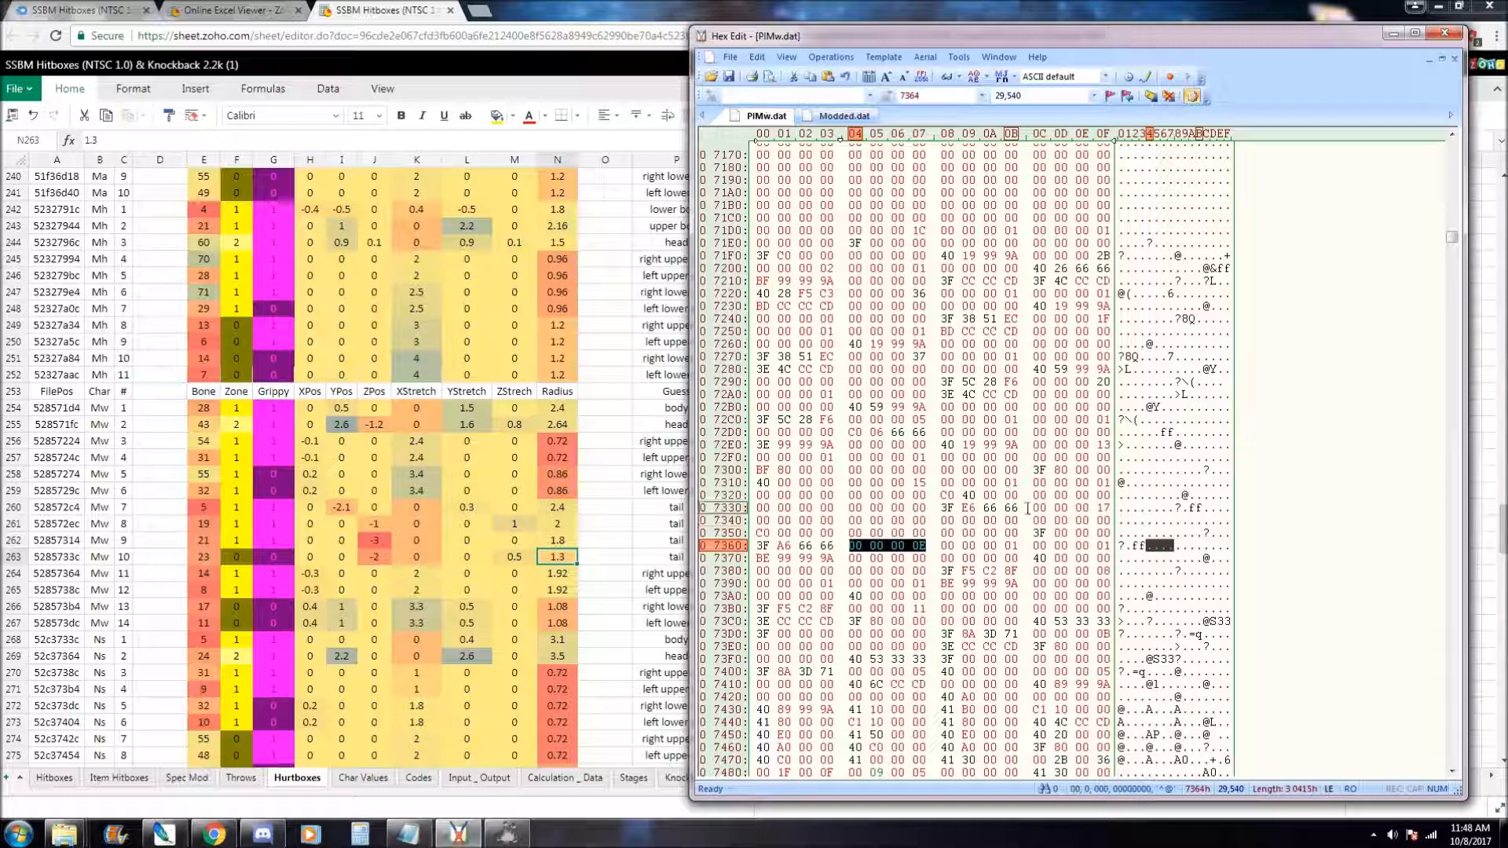
Highlight the bone bytes at 733C and 7364 in PlMw.dat, and select tail hurtbox 10's entire block from 733C through 7363
{"action": "left_click_drag", "start_coordinate": [1038, 508], "coordinate": [1118, 506]}
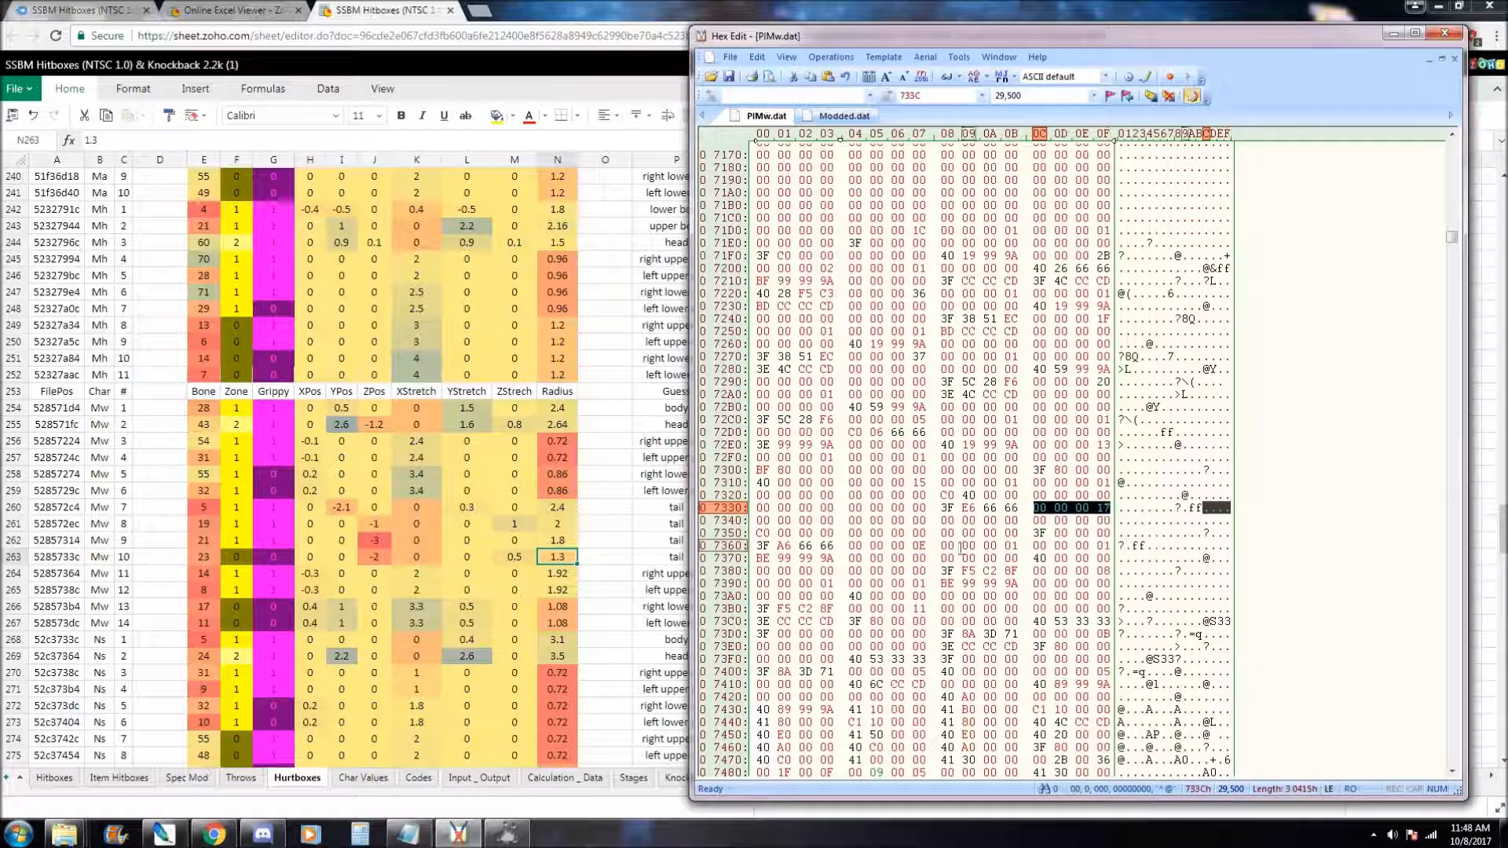
{"action": "left_click_drag", "start_coordinate": [930, 548], "coordinate": [870, 547]}
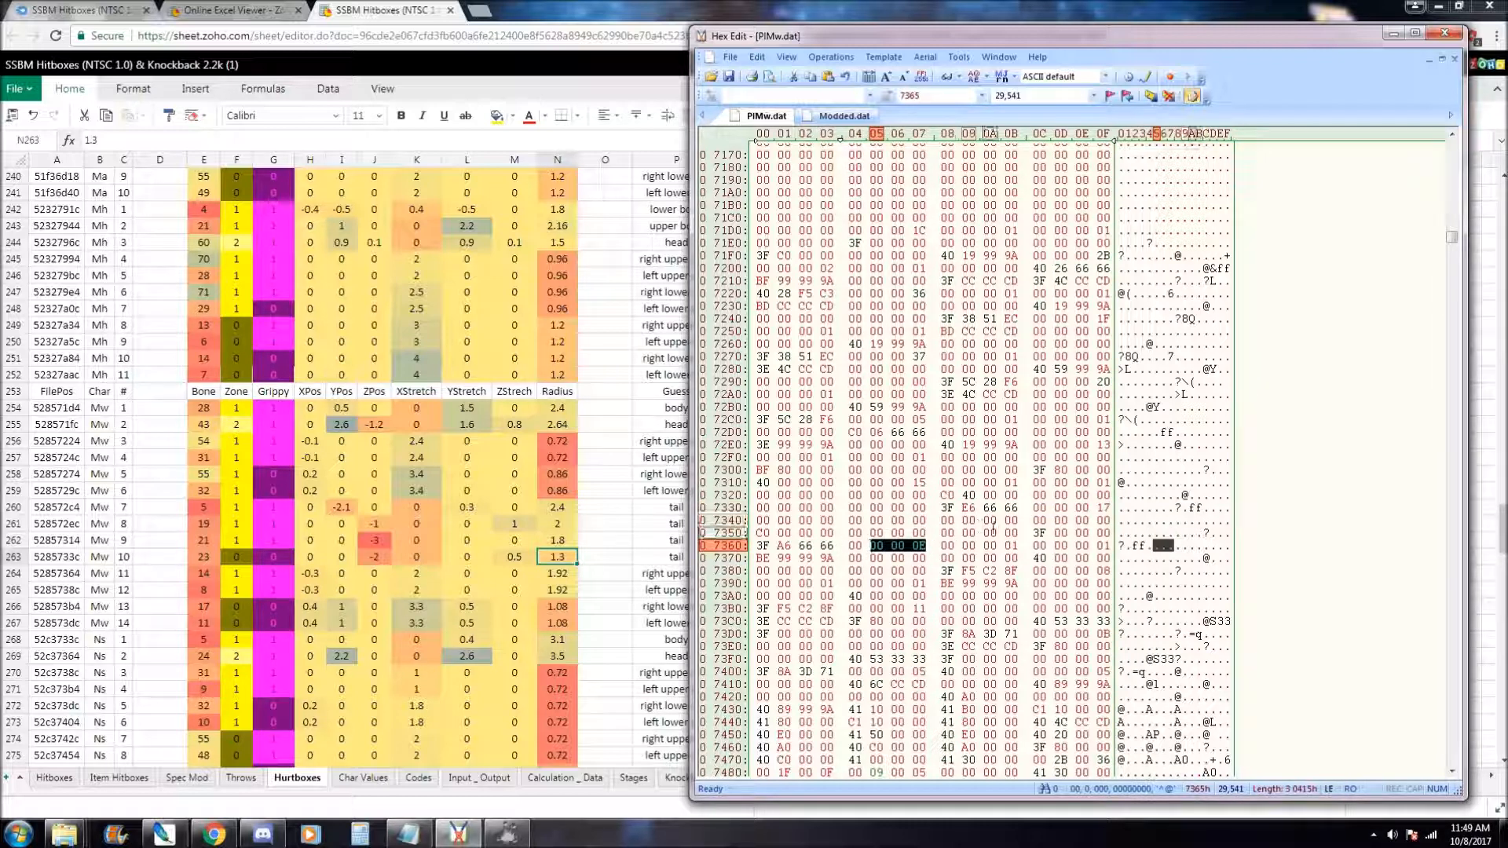
{"action": "left_click_drag", "start_coordinate": [1038, 508], "coordinate": [874, 545]}
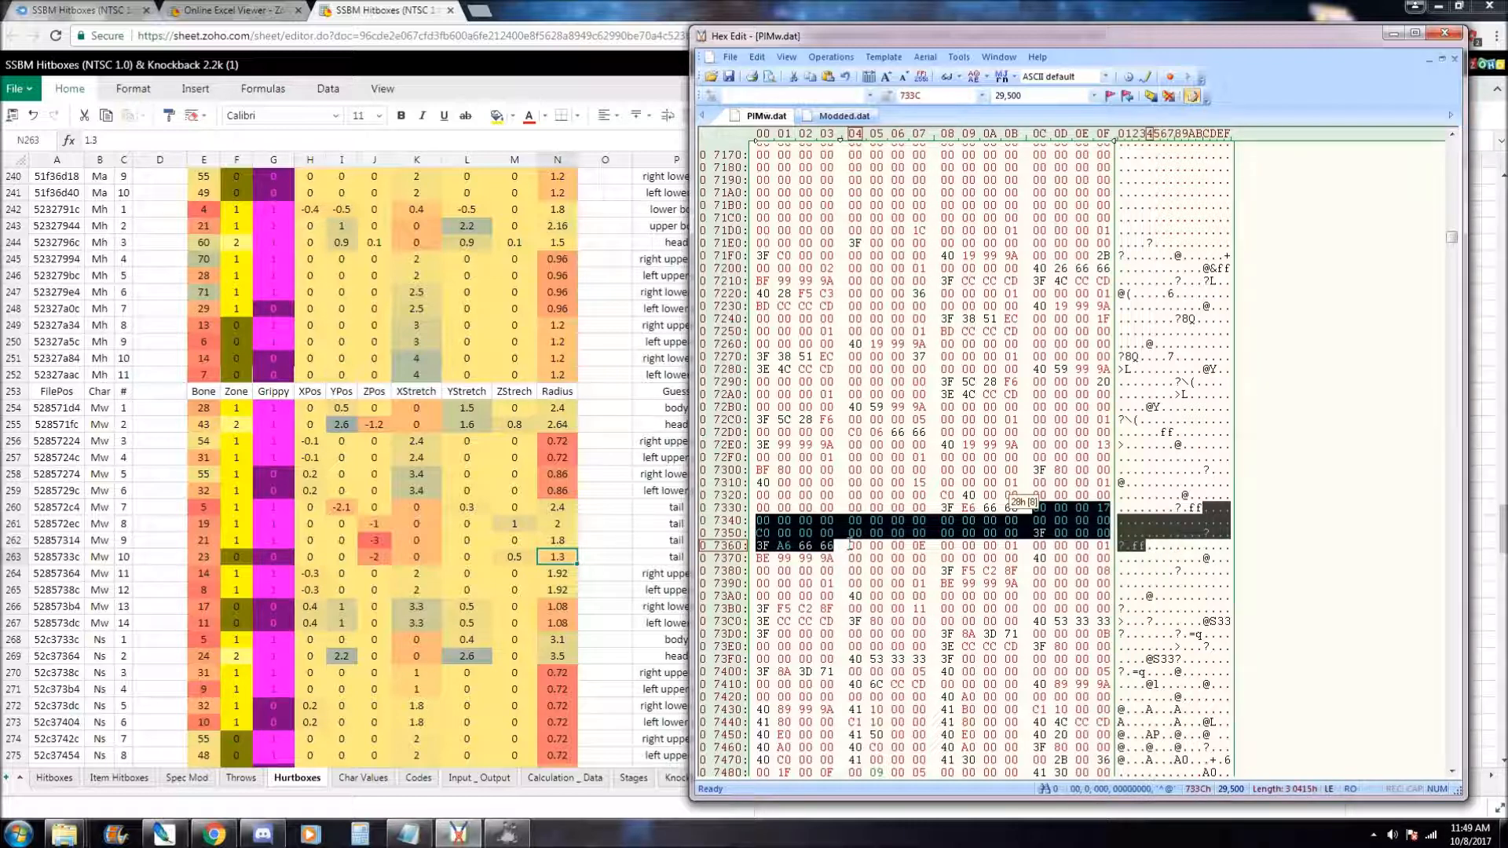
{"action": "left_click", "coordinate": [761, 532]}
{"action": "type", "text": "0000"}
{"action": "key", "text": "ctrl+z"}
Highlight the hurtbox bytes from 7340 in PlMw.dat, bring up Crazy Hand, and highlight the block from 733C in Modded.dat
{"action": "left_click_drag", "start_coordinate": [773, 520], "coordinate": [844, 542]}
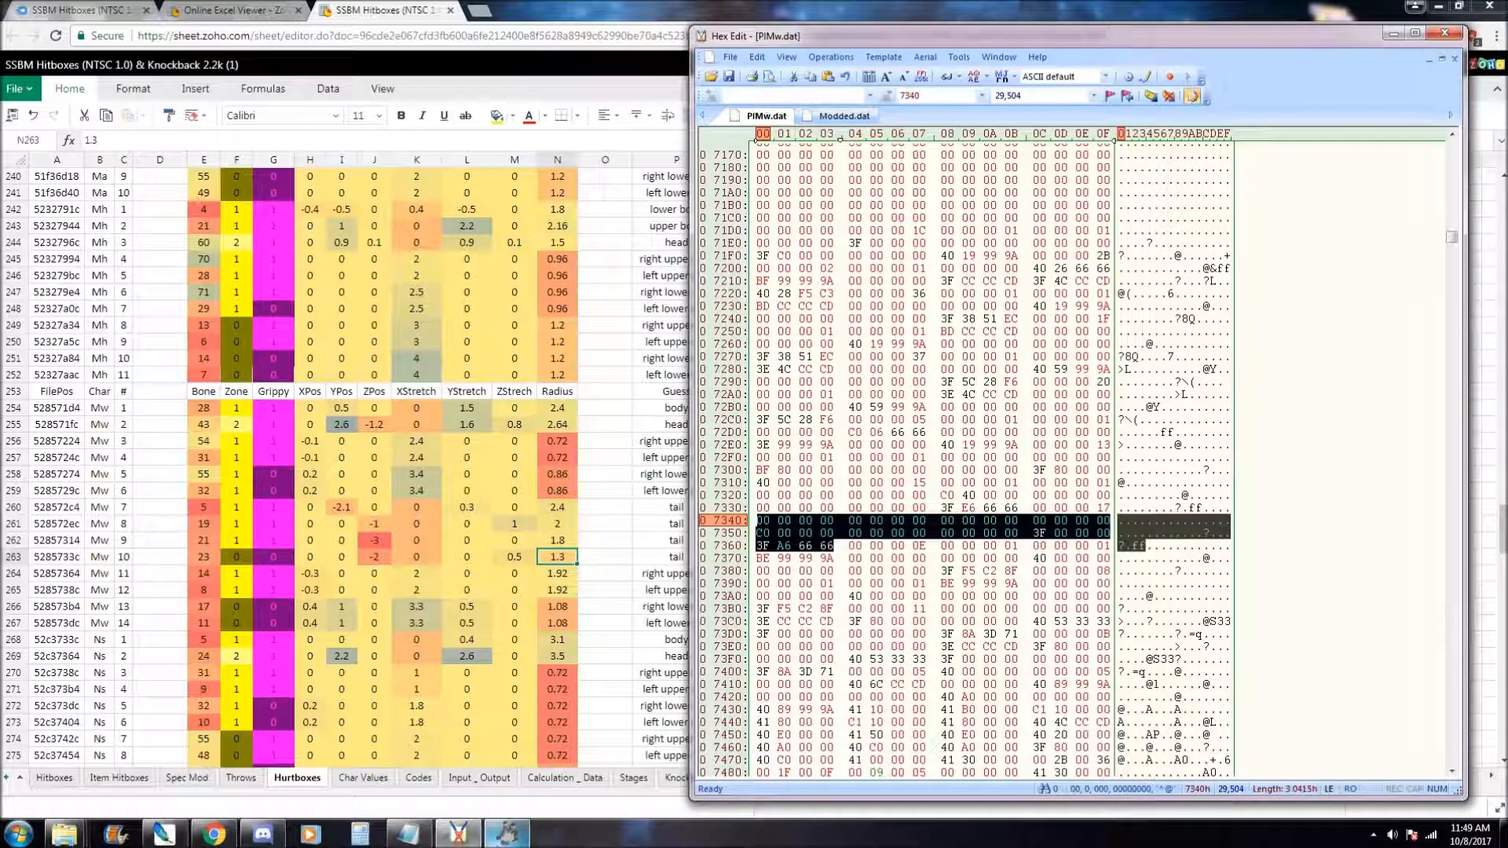
{"action": "left_click", "coordinate": [506, 834]}
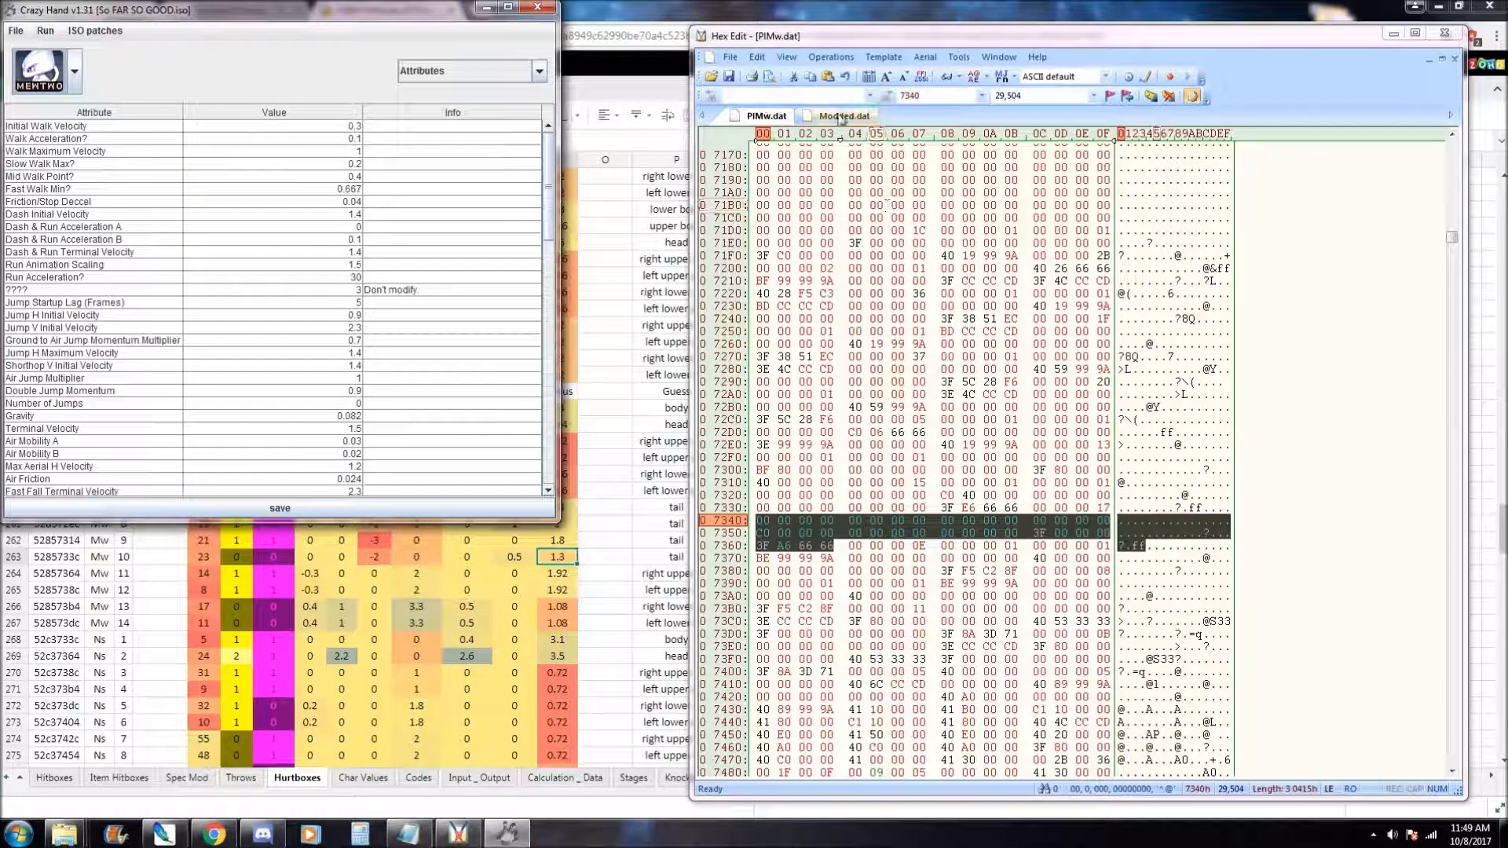
{"action": "left_click", "coordinate": [840, 116]}
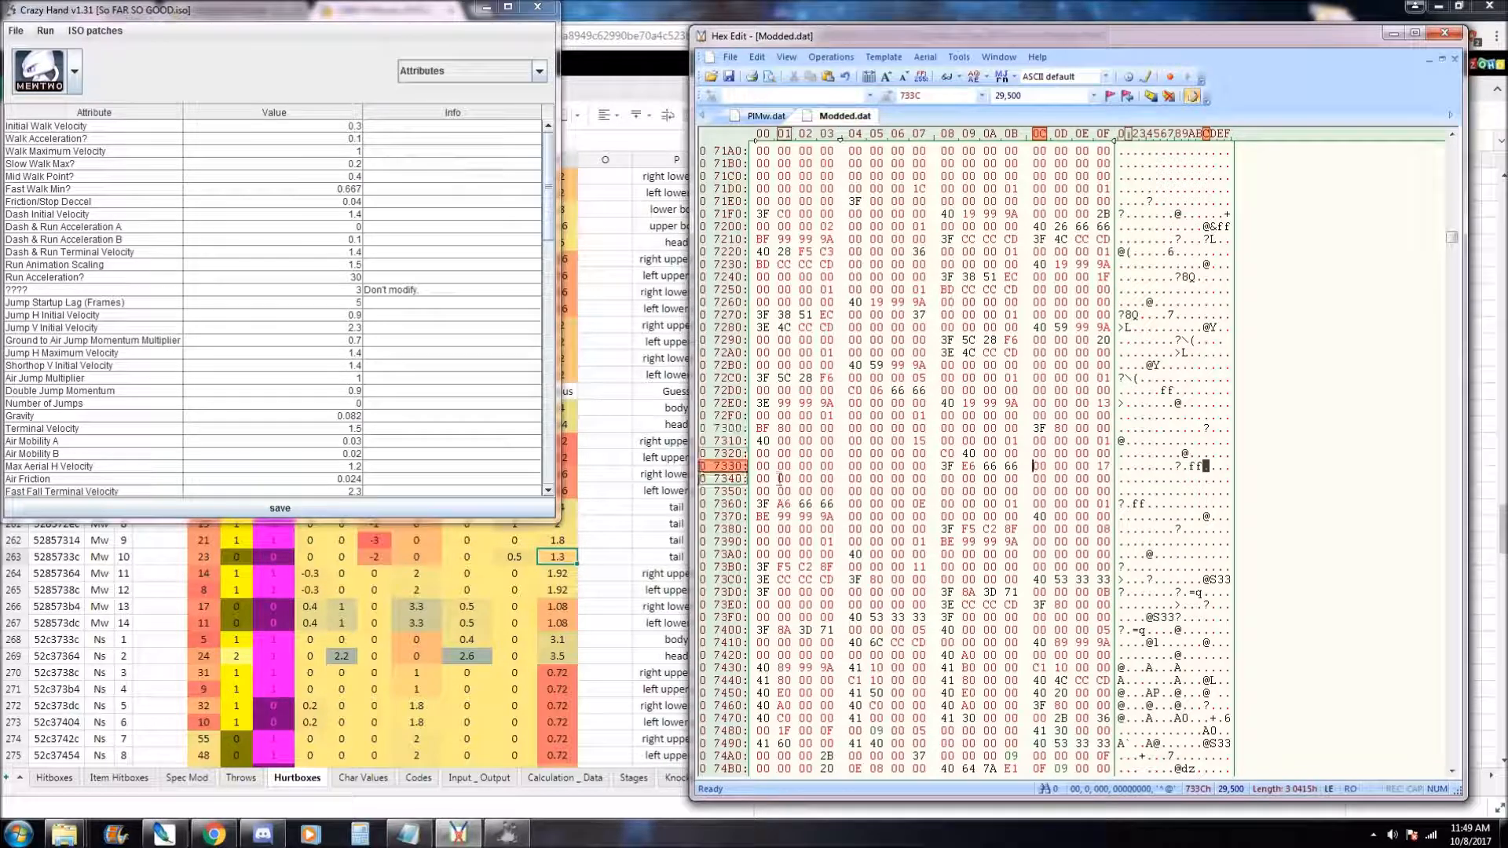
{"action": "left_click_drag", "start_coordinate": [1032, 465], "coordinate": [943, 503]}
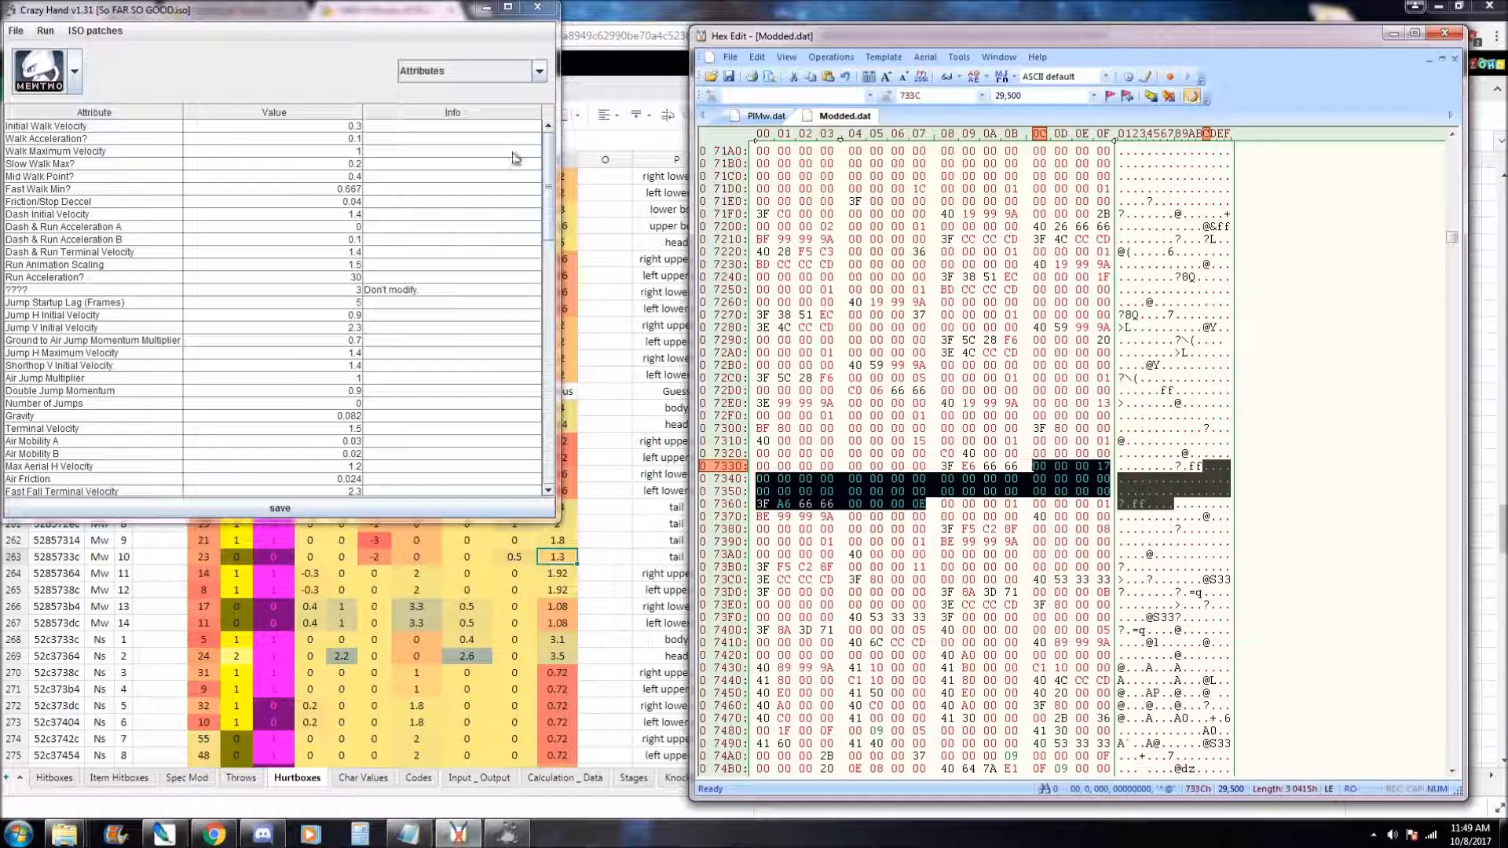
Move Crazy Hand clear of the screen edge, browse for a character DAT file up to the Everything Smash folder, and dismiss the dialog
{"action": "left_click", "coordinate": [150, 28]}
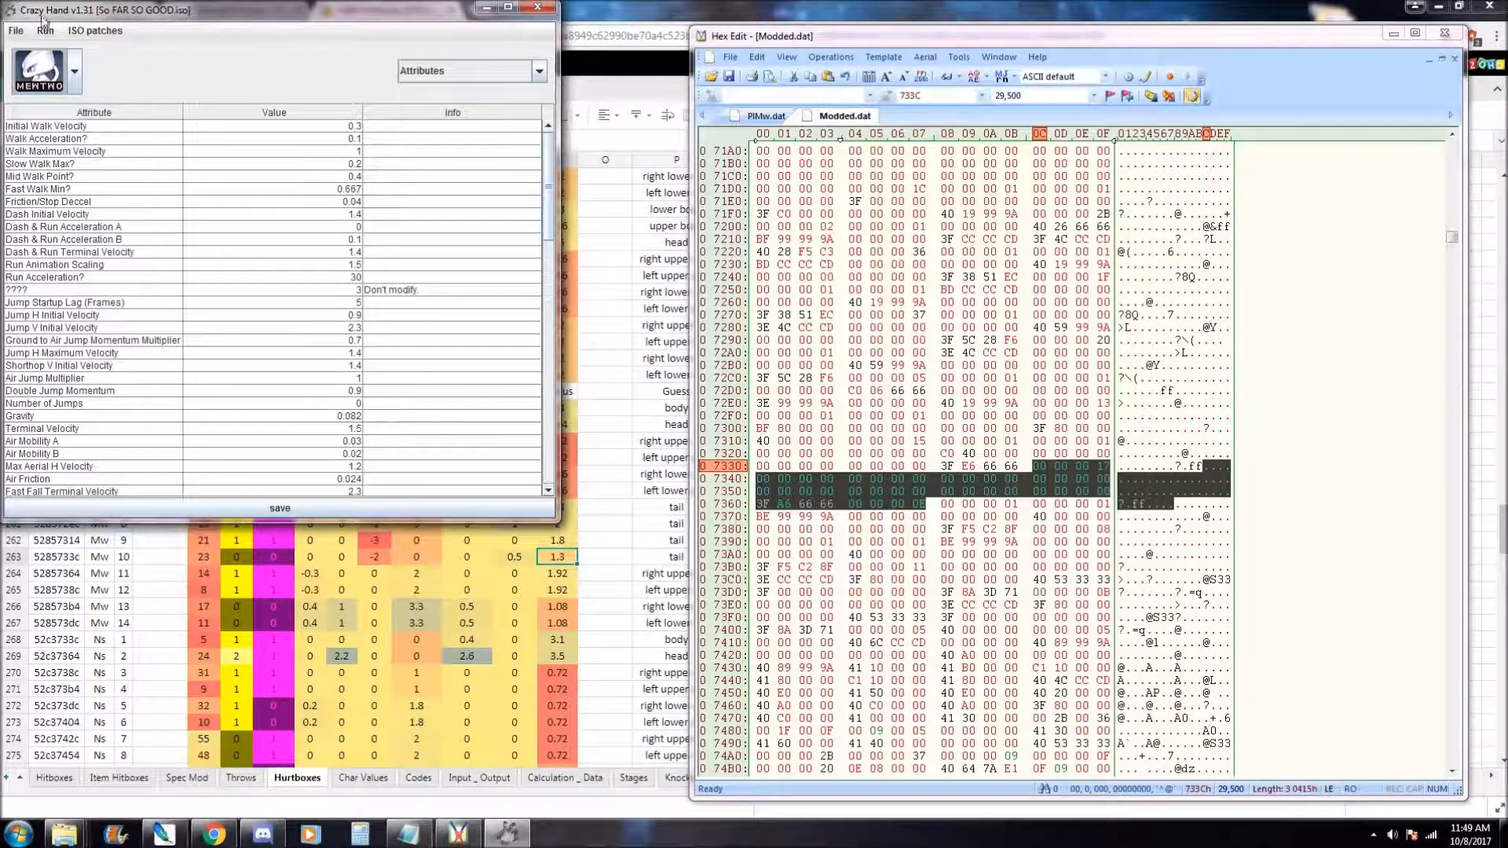
{"action": "left_click_drag", "start_coordinate": [22, 17], "coordinate": [50, 68]}
{"action": "left_click", "coordinate": [43, 82]}
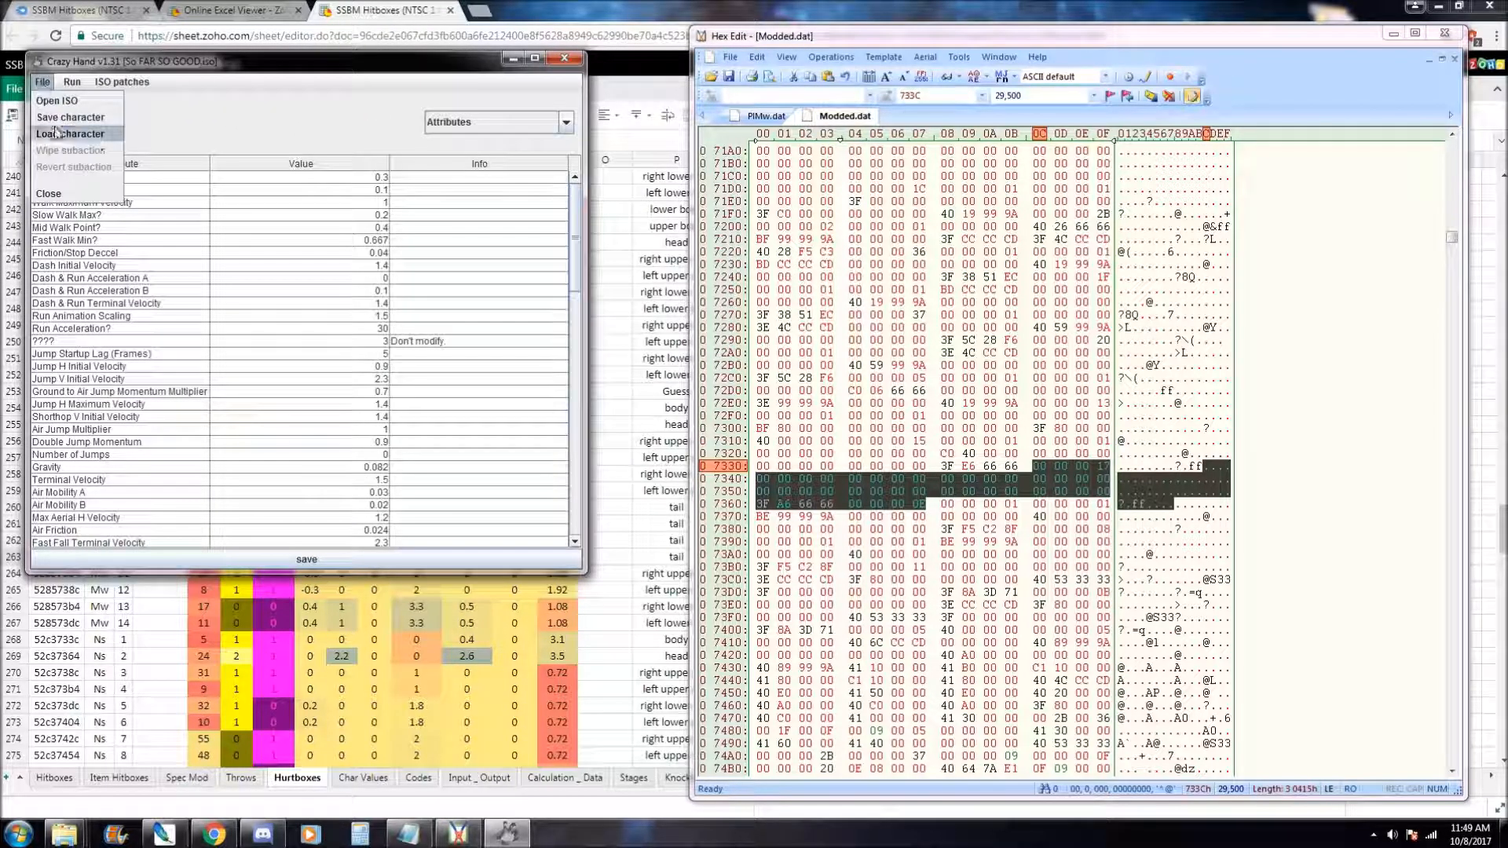
{"action": "left_click", "coordinate": [62, 111]}
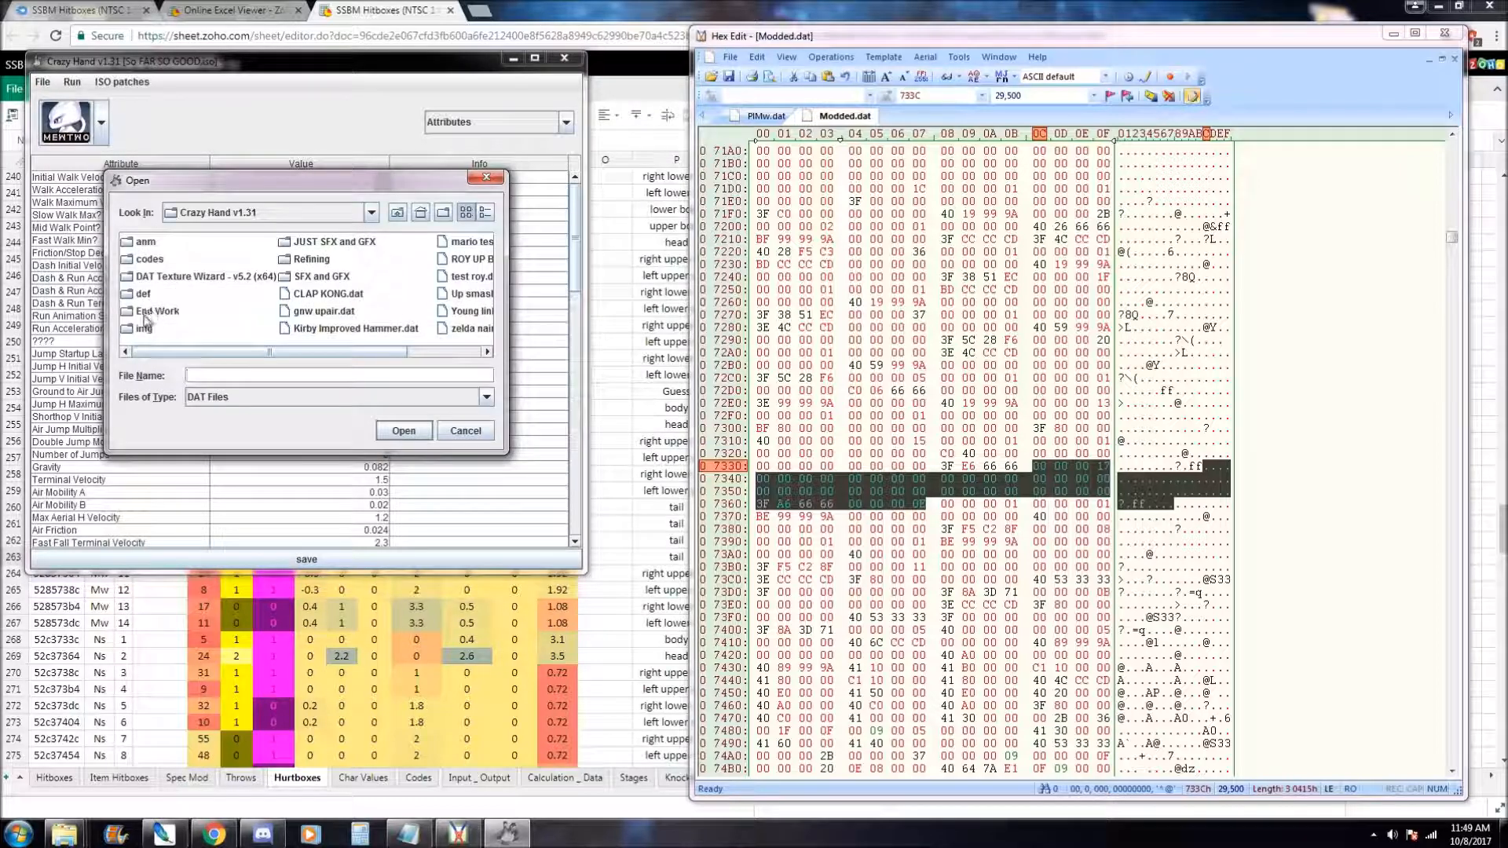
{"action": "left_click", "coordinate": [398, 214]}
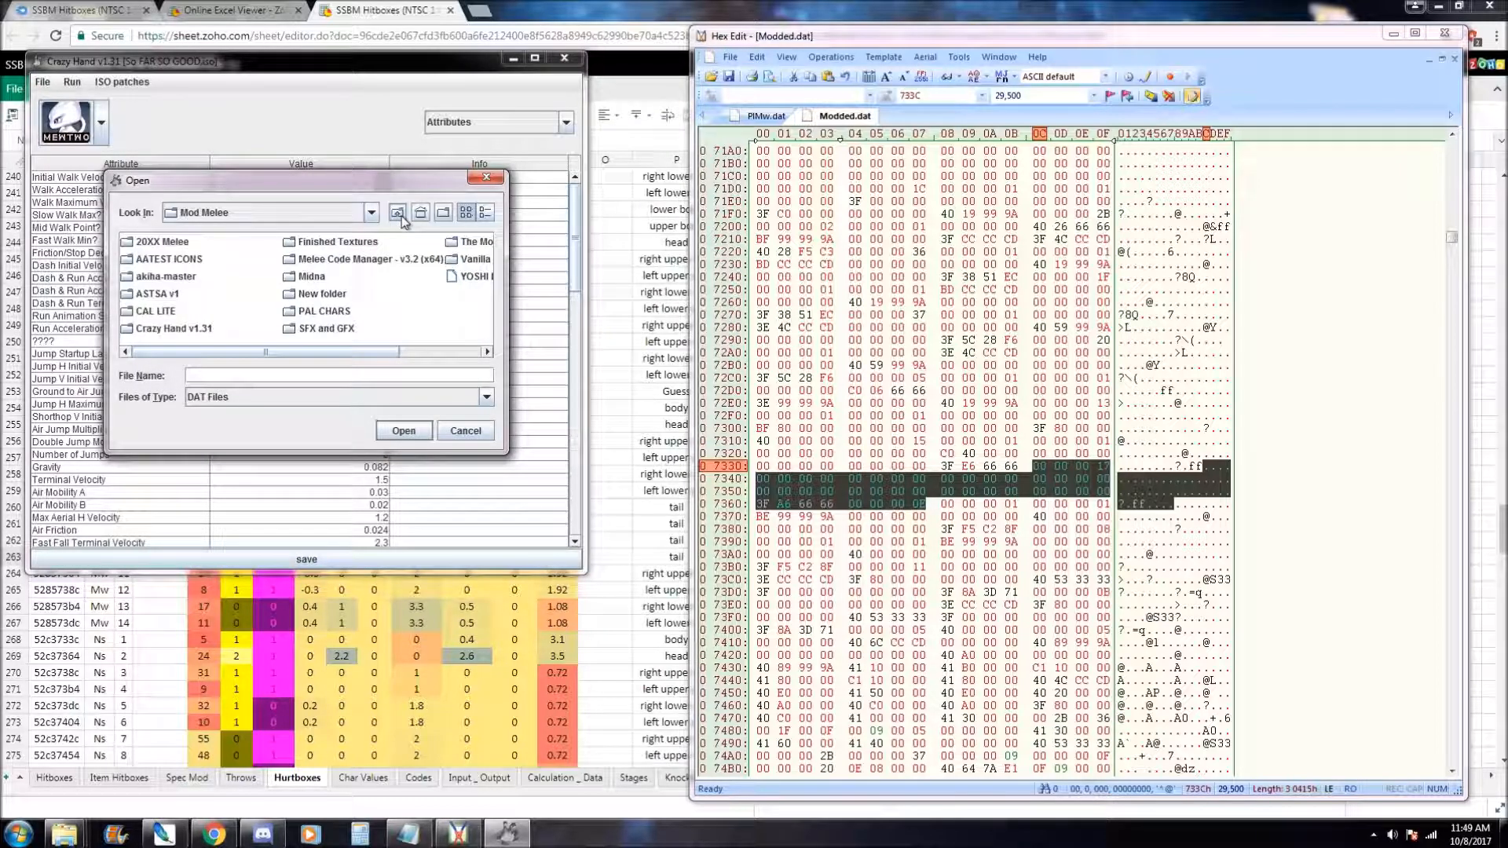
{"action": "left_click", "coordinate": [398, 214]}
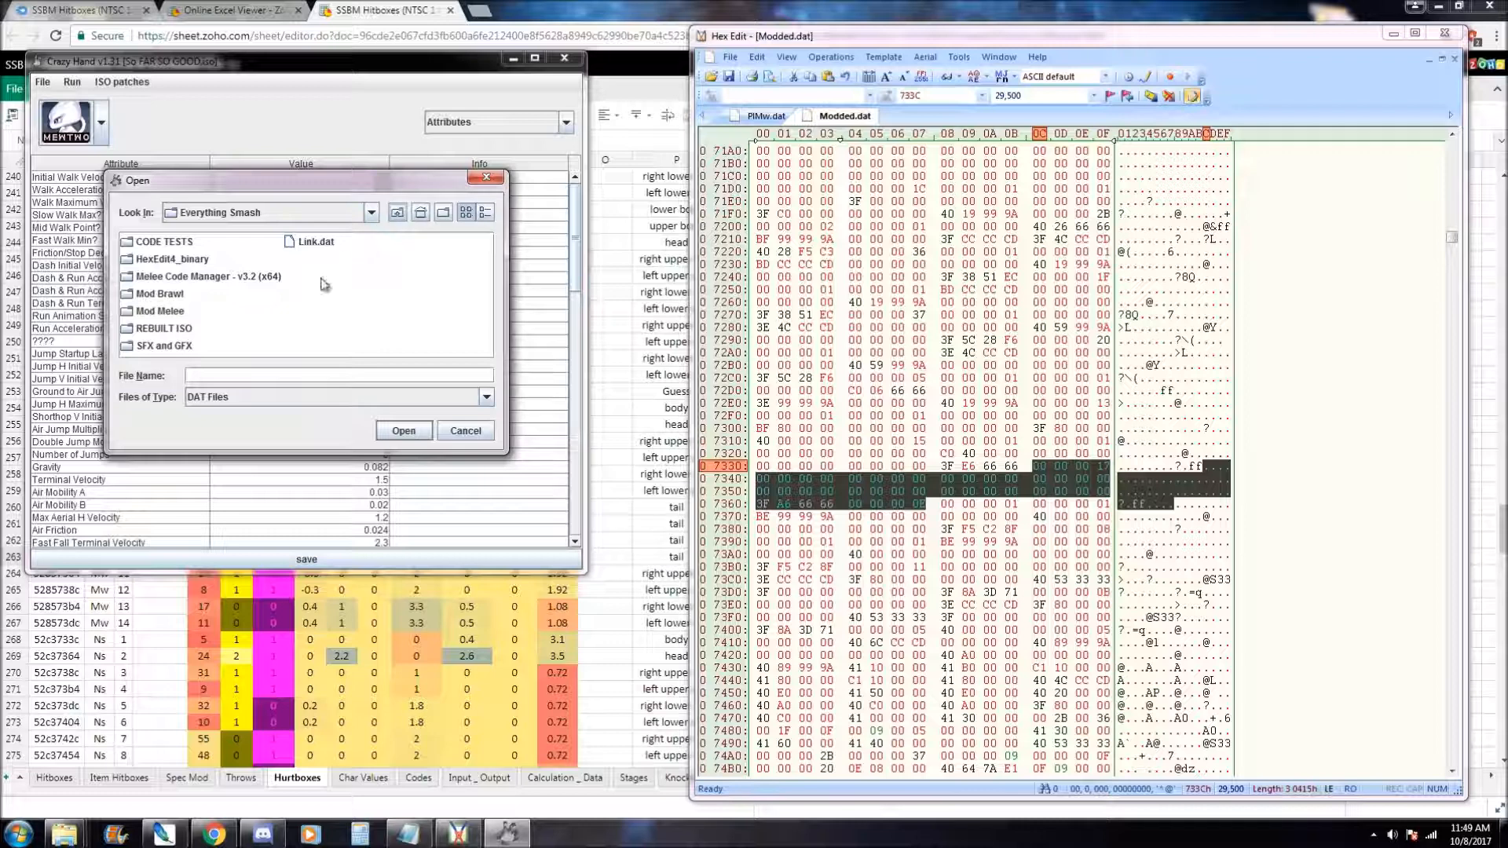
{"action": "left_click", "coordinate": [486, 178]}
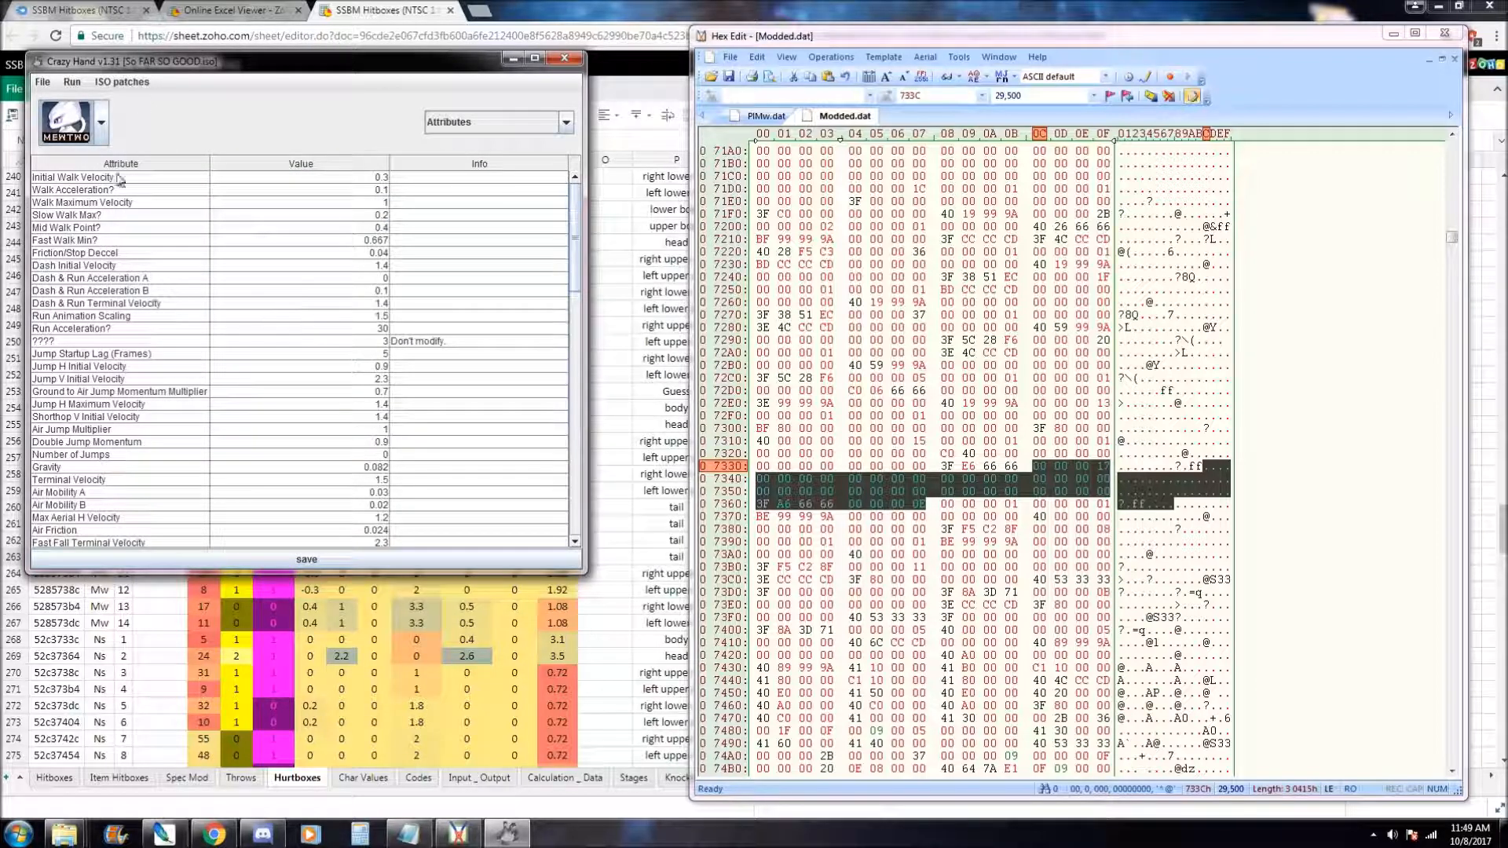